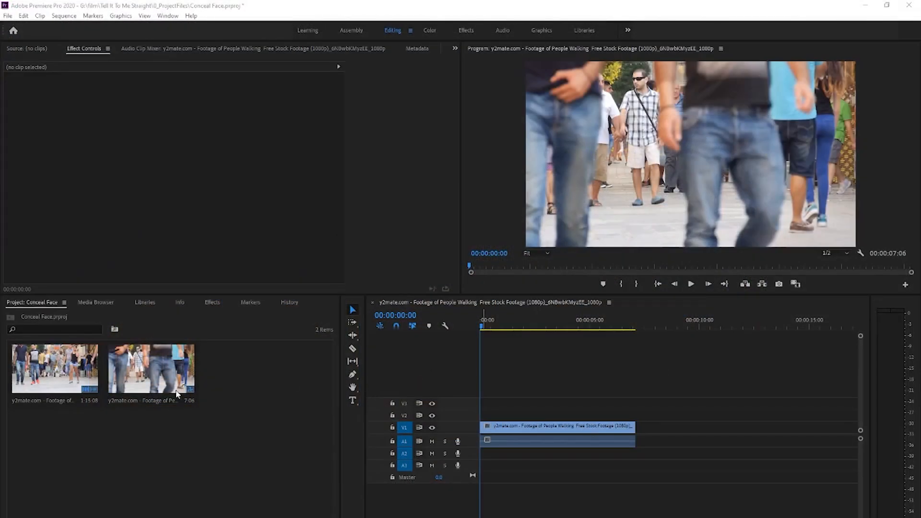
- Create a 1920 x 1080 adjustment layer and place it on V2 from the sequence start, matching the full length of the street clip
mouse_move(483, 331)
mouse_down()
mouse_move(547, 330)
mouse_move(477, 339)
mouse_up()
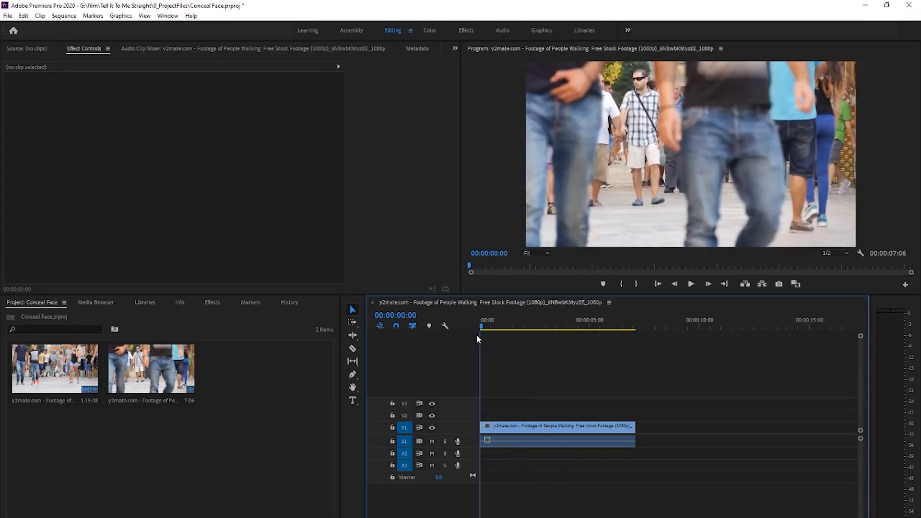
click(312, 517)
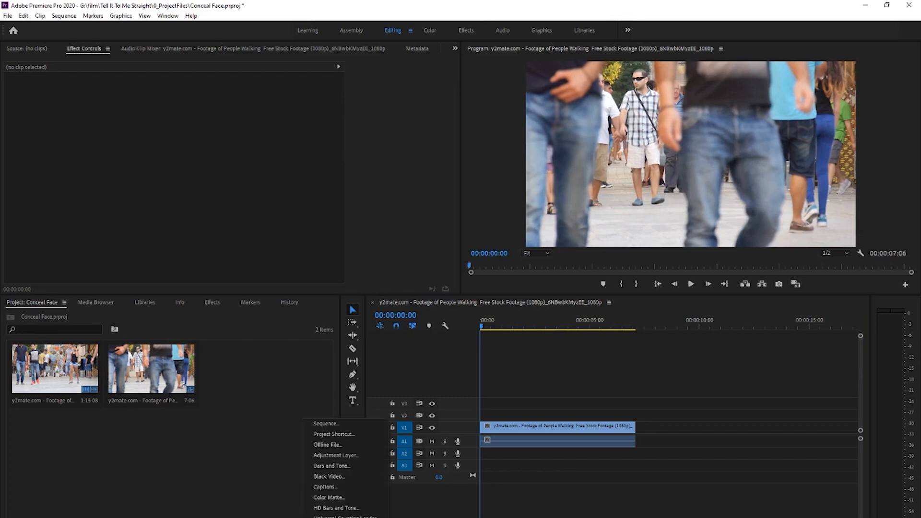
click(337, 457)
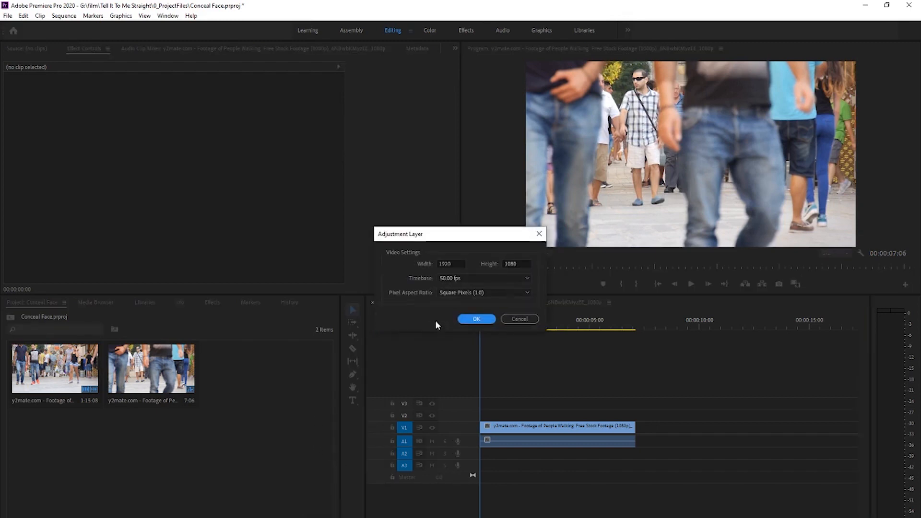
click(473, 319)
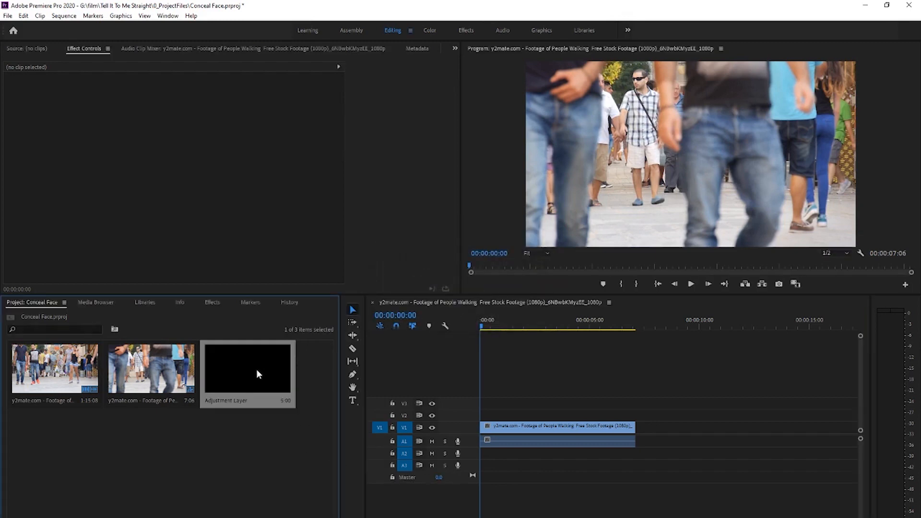
drag(257, 370, 636, 414)
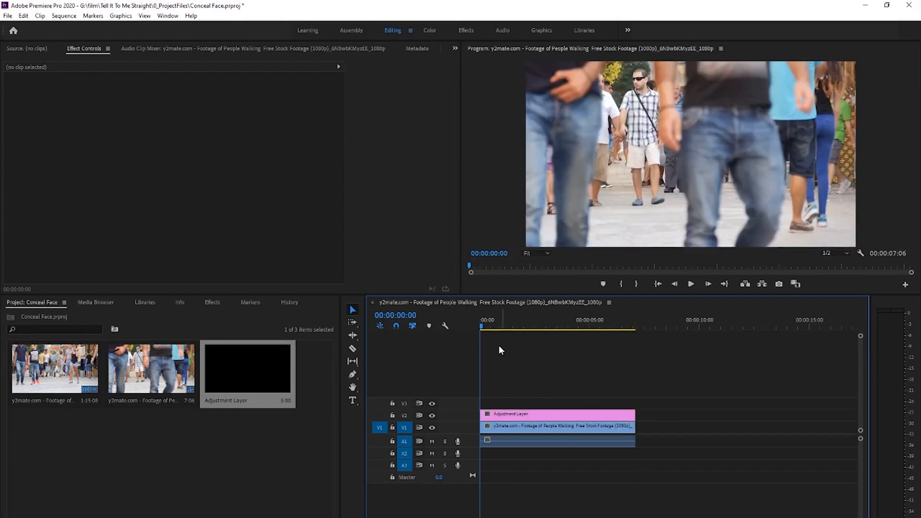
- Add an elliptical opacity mask to the adjustment layer and fit it closely around the face of the man in sunglasses
click(492, 415)
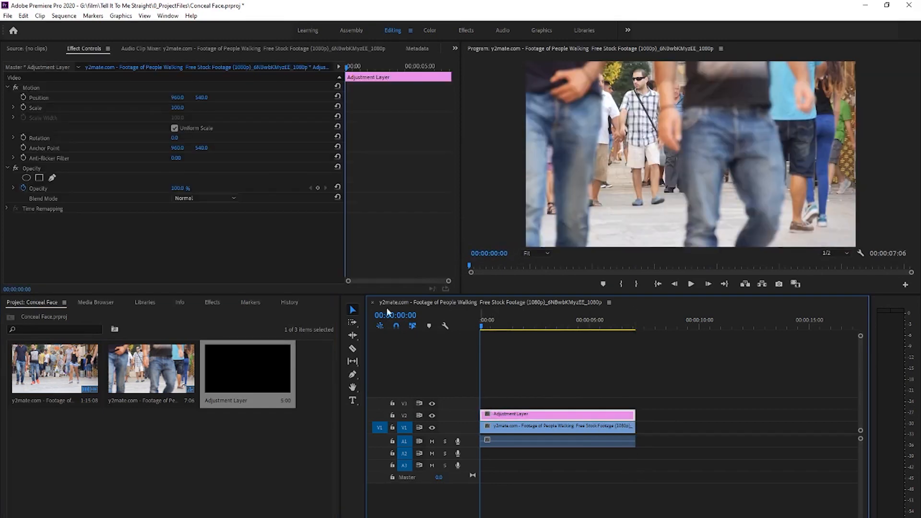
click(27, 178)
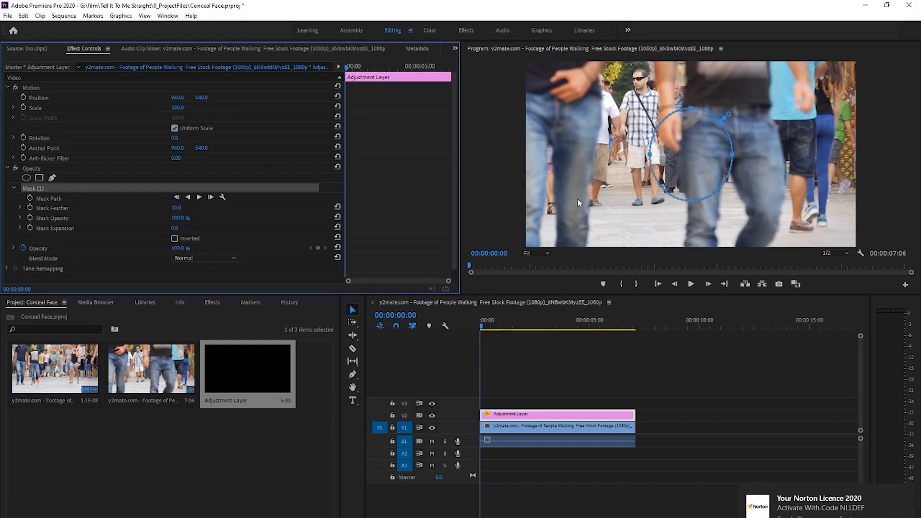
drag(689, 160, 640, 85)
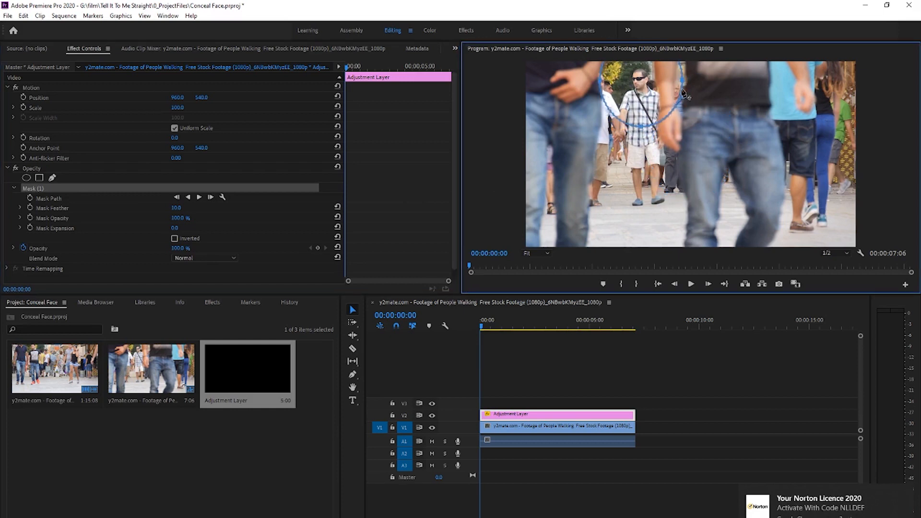
click(546, 254)
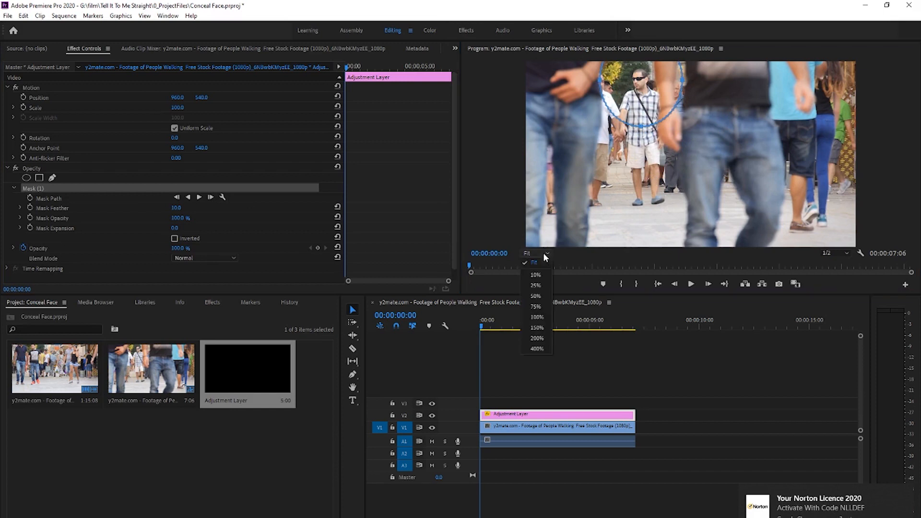
click(537, 317)
drag(910, 168, 910, 108)
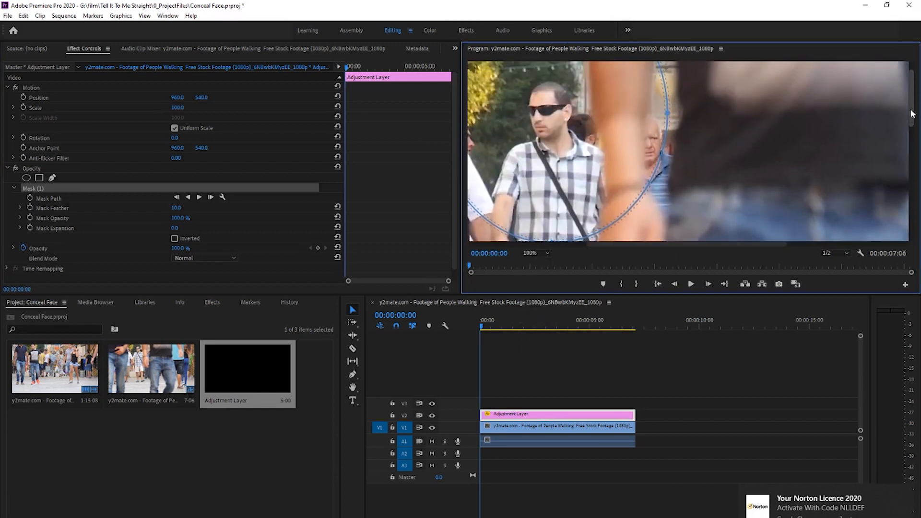
drag(726, 245, 682, 244)
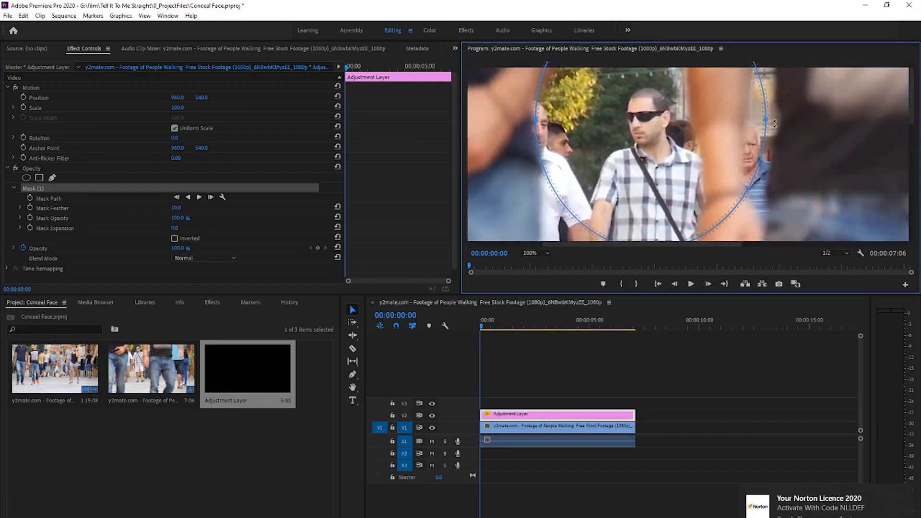
drag(751, 120, 696, 119)
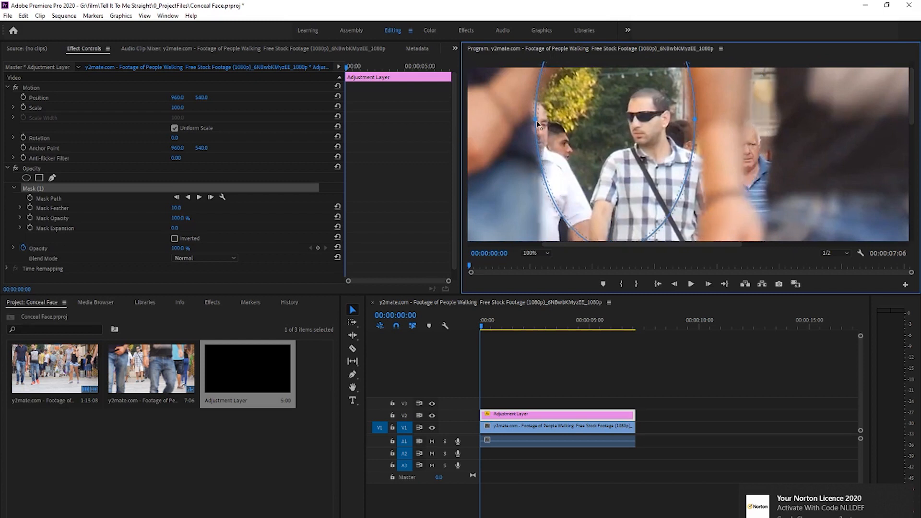
drag(538, 126, 621, 126)
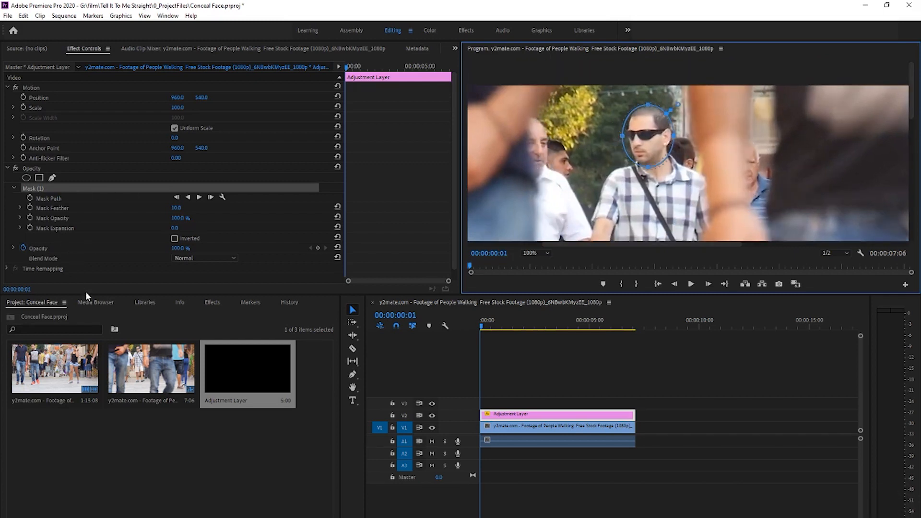
- Find the Mosaic video effect and apply it to the adjustment layer on V2
click(210, 304)
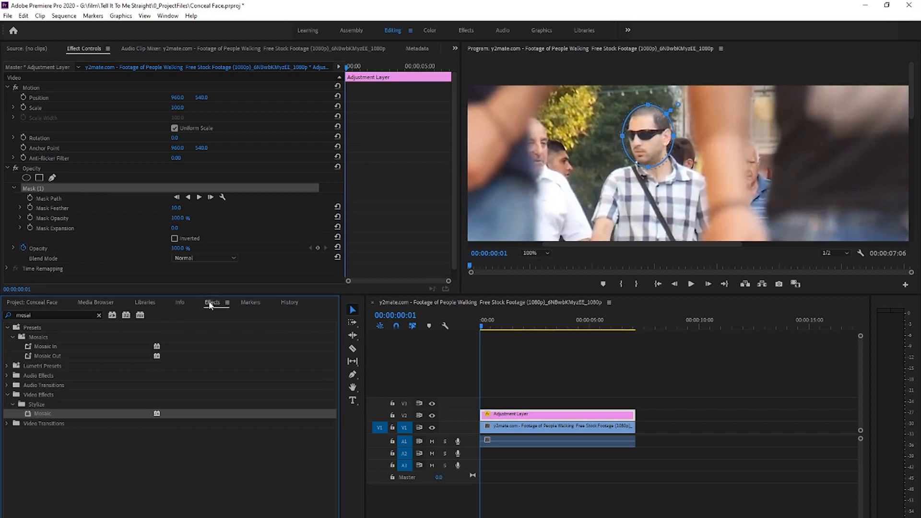
click(99, 316)
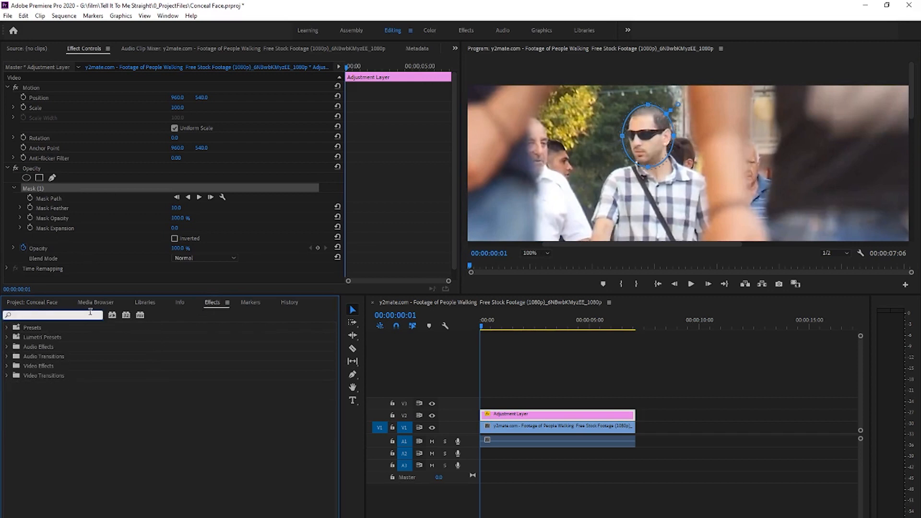
text(mosai)
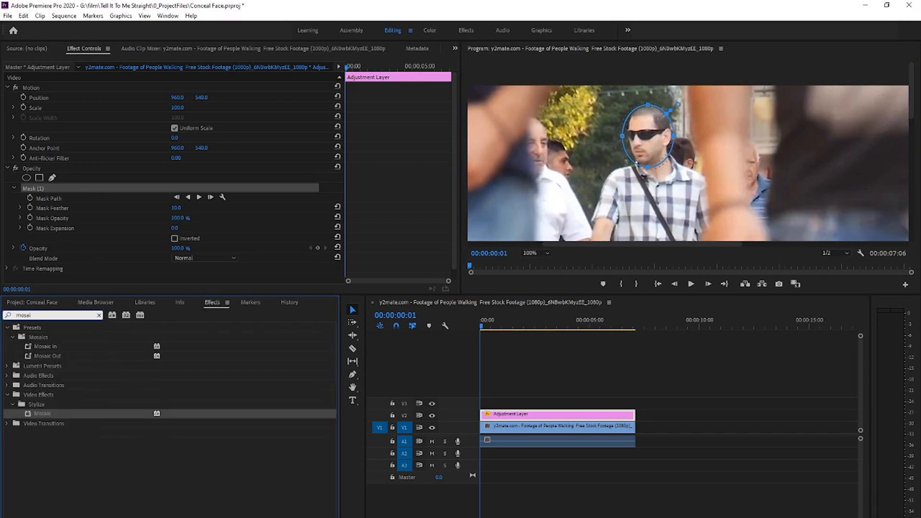
drag(44, 417, 501, 417)
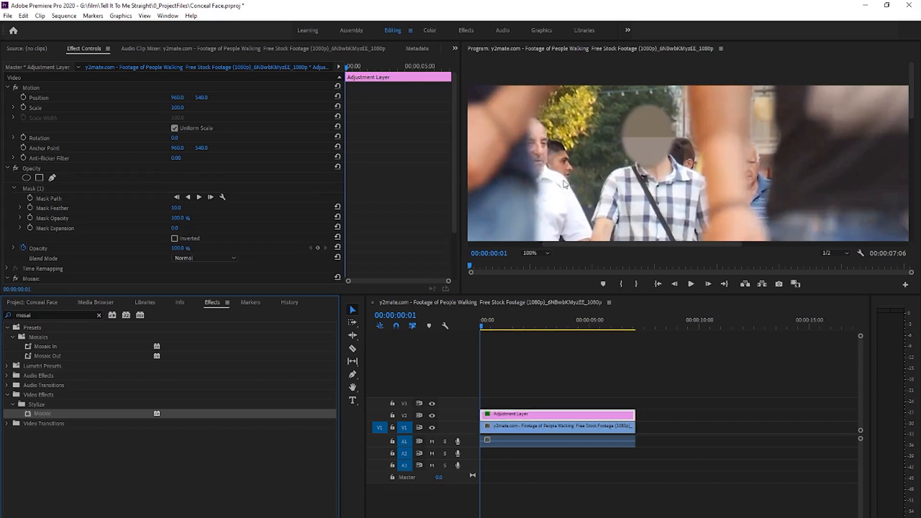
- Set the Mosaic effect's horizontal and vertical blocks to 30 each
scroll(204, 207, down, 3)
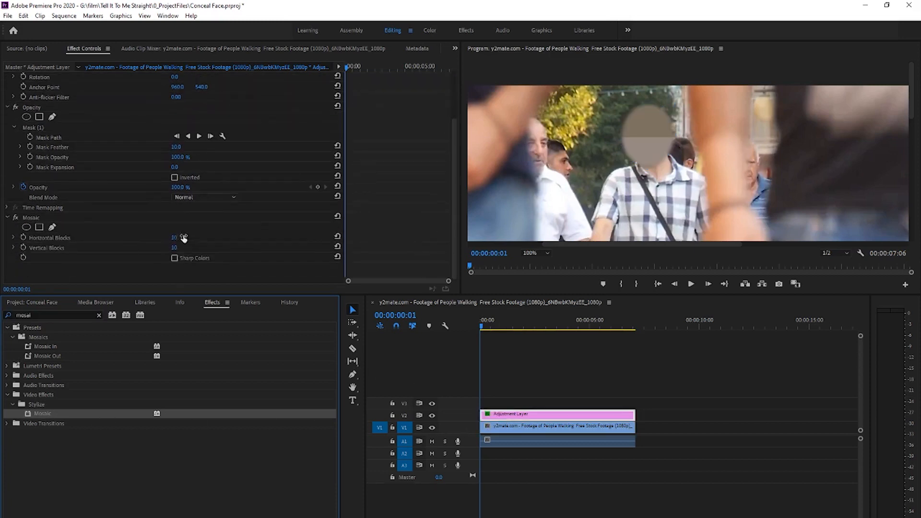
click(184, 235)
text(30)
key(Return)
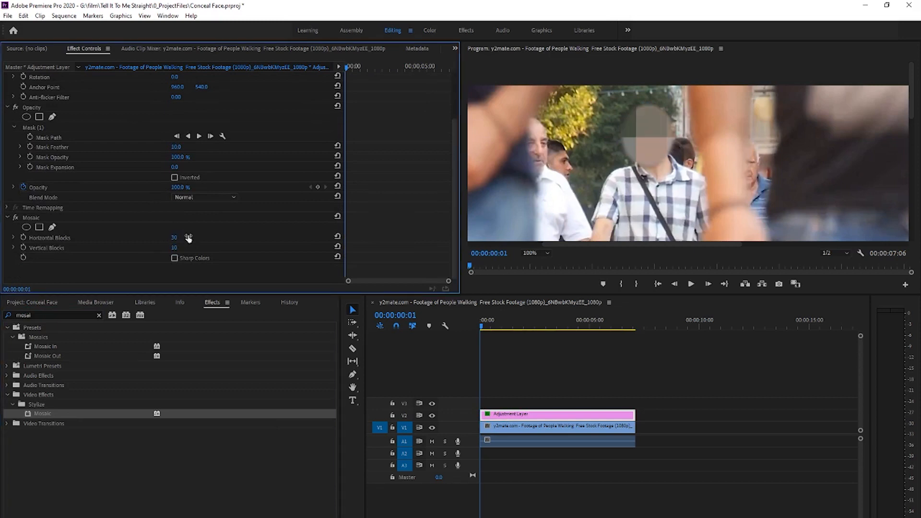
click(177, 249)
key(Return)
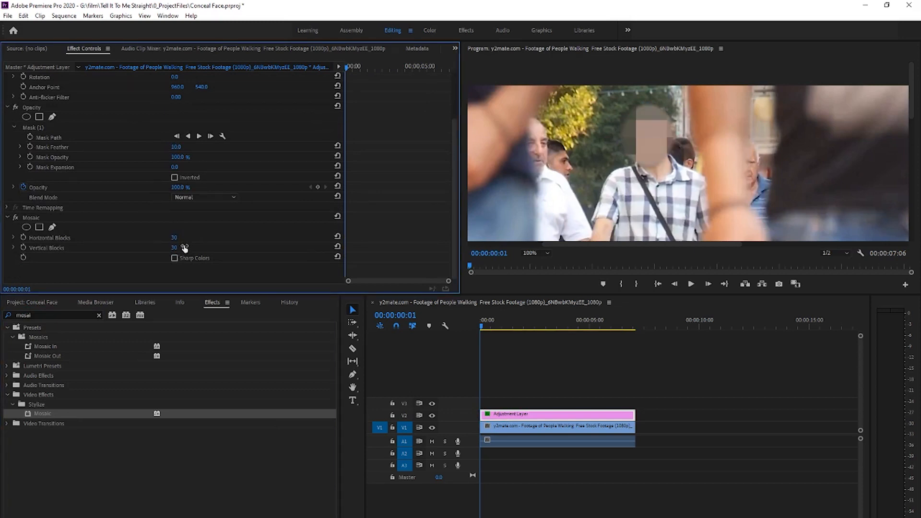
- Turn on keyframing for the adjustment layer's Mask Path at 00:00:00:00
click(517, 353)
drag(485, 325, 478, 328)
click(509, 415)
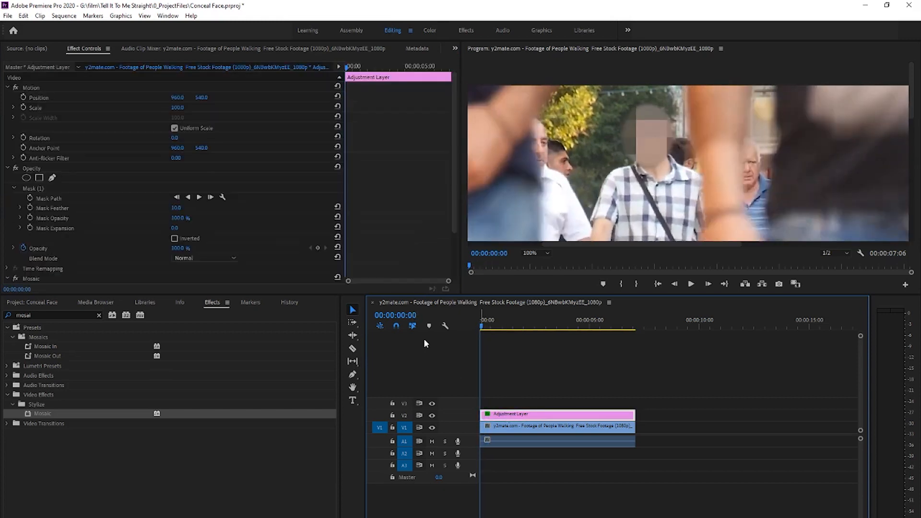
scroll(82, 187, down, 1)
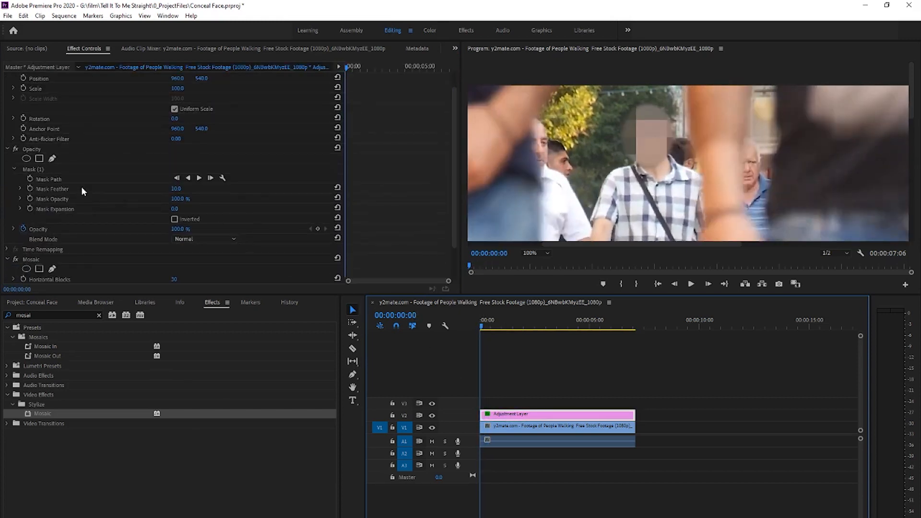
click(41, 178)
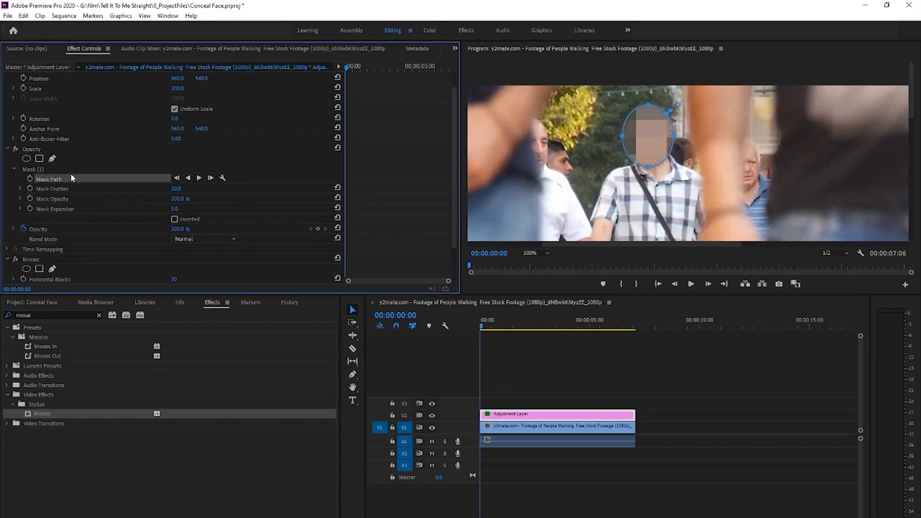
click(29, 179)
- Keyframe the mask path at 00:00:00:19 by moving the ellipse back over the man's face
drag(345, 68, 351, 68)
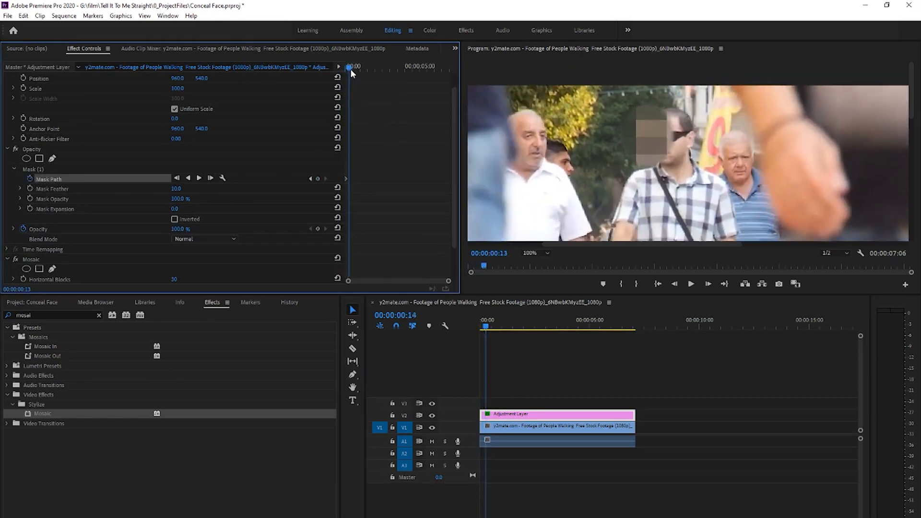
click(637, 140)
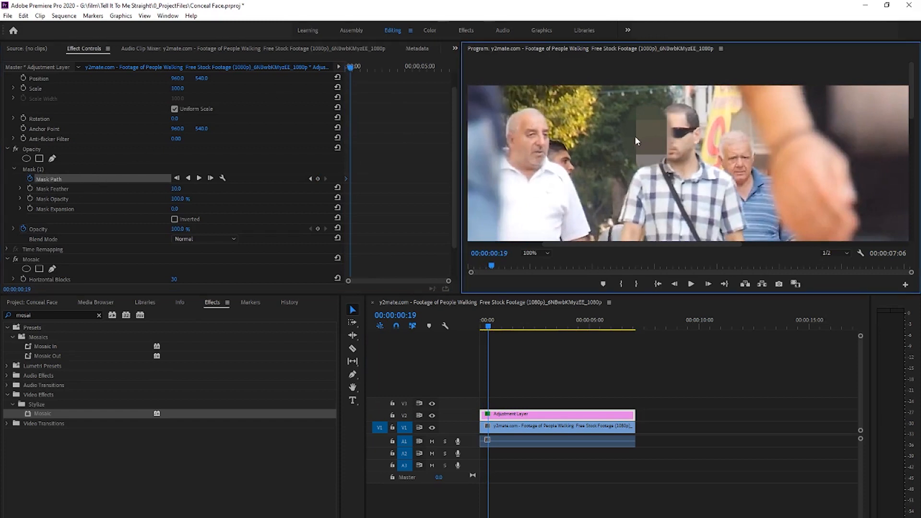
click(117, 178)
click(66, 170)
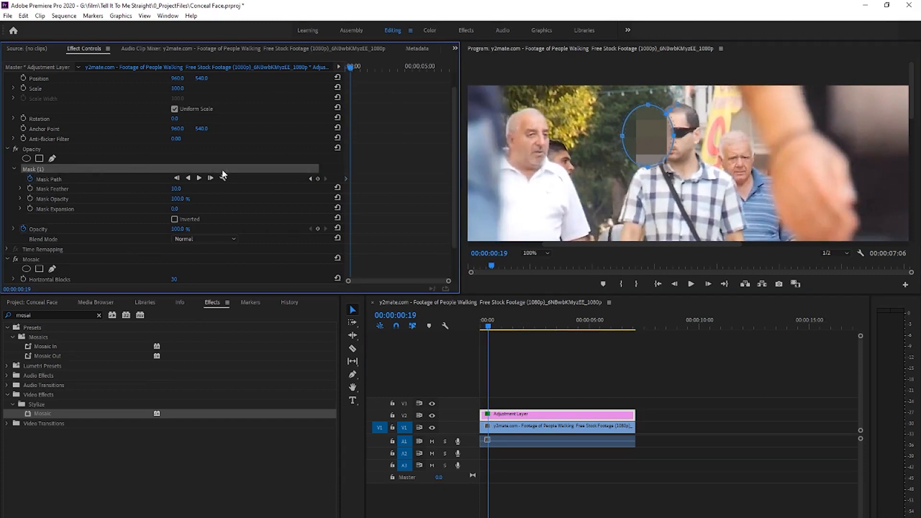
drag(643, 147, 678, 139)
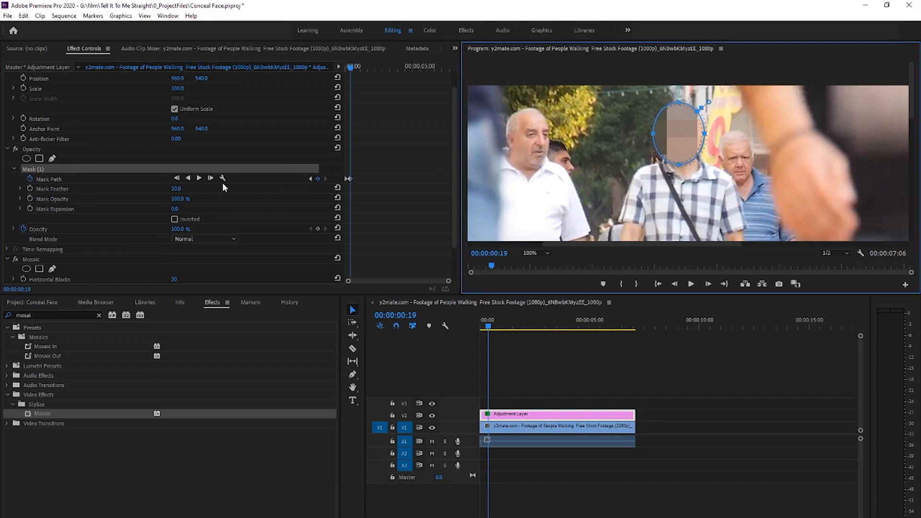
- Keyframe the mask over the walking man's face at 00:00:01:13 and at several following points before the three-second mark
drag(352, 70, 364, 69)
drag(695, 134, 705, 132)
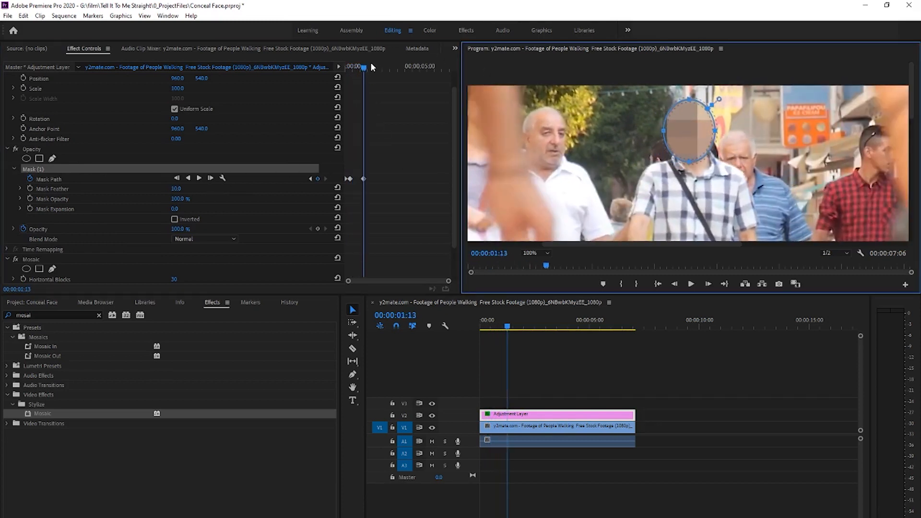
drag(367, 69, 371, 69)
drag(696, 138, 722, 130)
drag(373, 68, 387, 72)
click(719, 123)
drag(696, 128, 721, 125)
- Reposition the mask over the man's face at 00:00:03:12, 00:00:03:42 and 00:00:04:05 to add mask path keyframes
drag(385, 71, 394, 71)
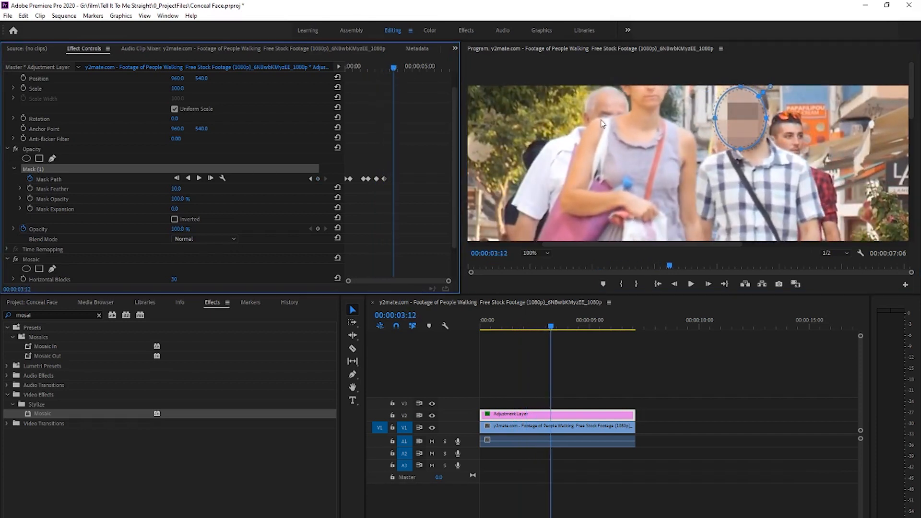
drag(728, 116, 731, 113)
drag(394, 71, 402, 71)
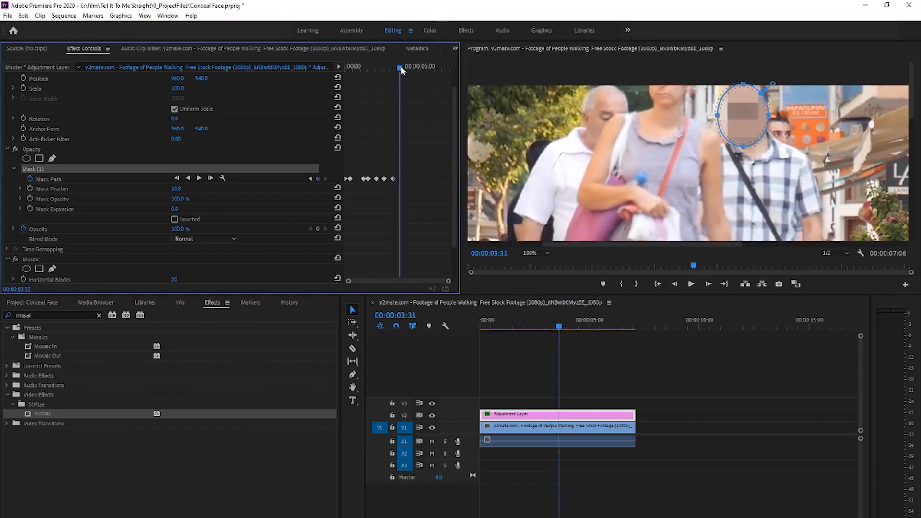
drag(745, 119, 761, 117)
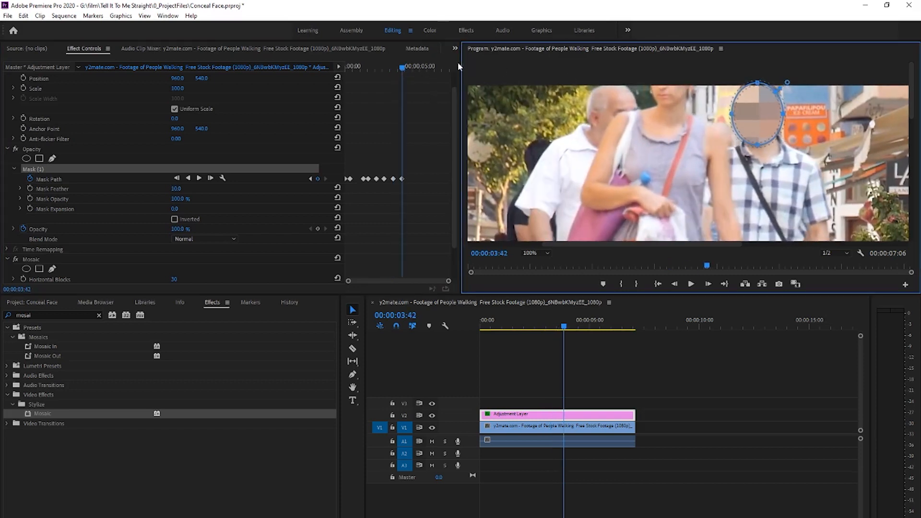
drag(402, 67, 406, 67)
drag(755, 112, 758, 106)
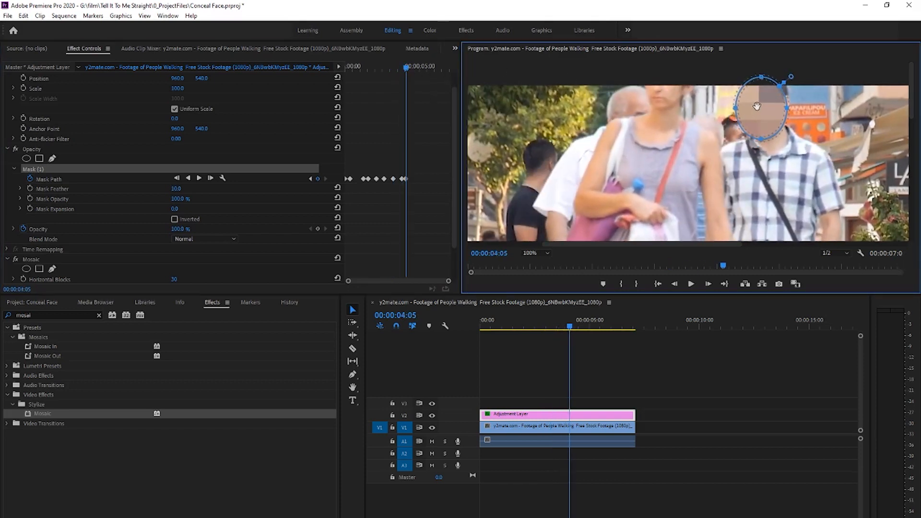
- Add mask path keyframes that keep the ellipse on the man's face at 00:00:04:34, 00:00:05:02 and 00:00:05:24
drag(408, 67, 417, 72)
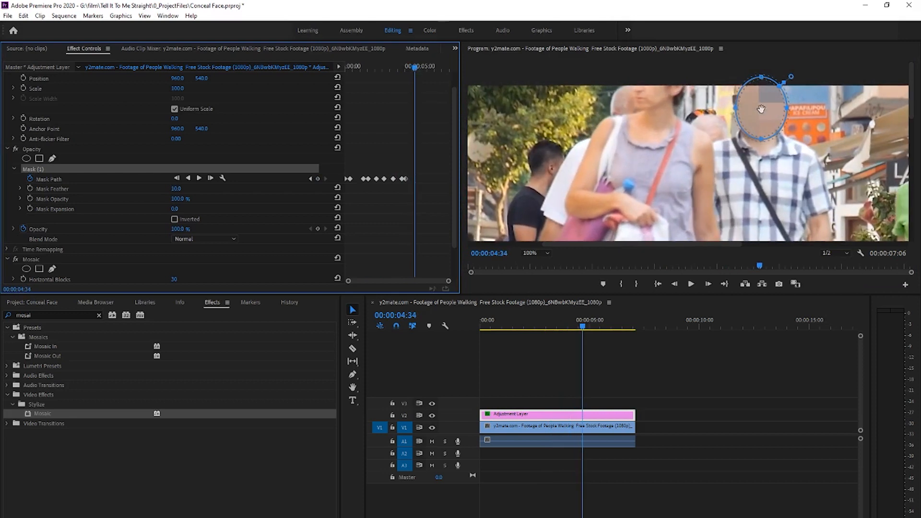
drag(763, 109, 755, 104)
drag(415, 68, 421, 69)
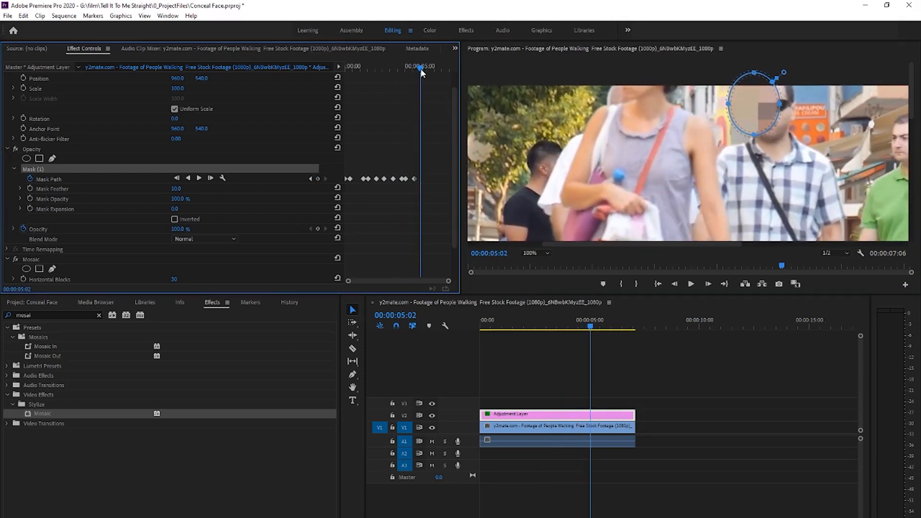
drag(740, 115, 789, 115)
click(426, 70)
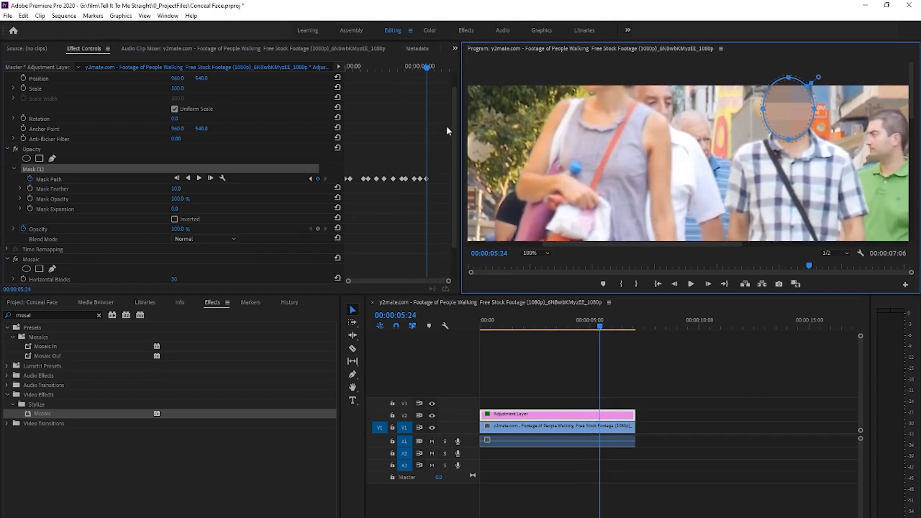
- Add mask path keyframes at 00:00:05:42, 00:00:06:09, 00:00:06:26 and near the clip's end, keeping the ellipse on the man's face
drag(427, 72, 433, 68)
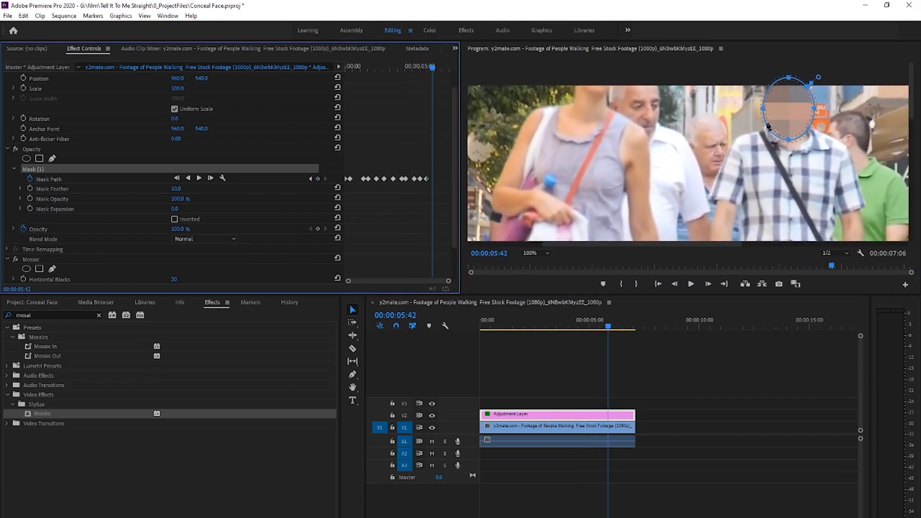
drag(777, 108, 776, 99)
drag(435, 68, 438, 68)
drag(797, 101, 804, 104)
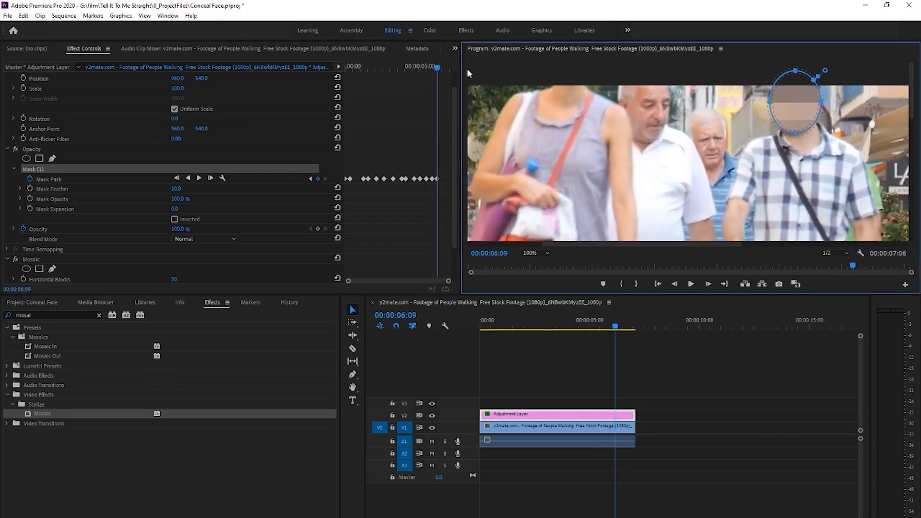
drag(442, 69, 443, 68)
drag(798, 109, 805, 103)
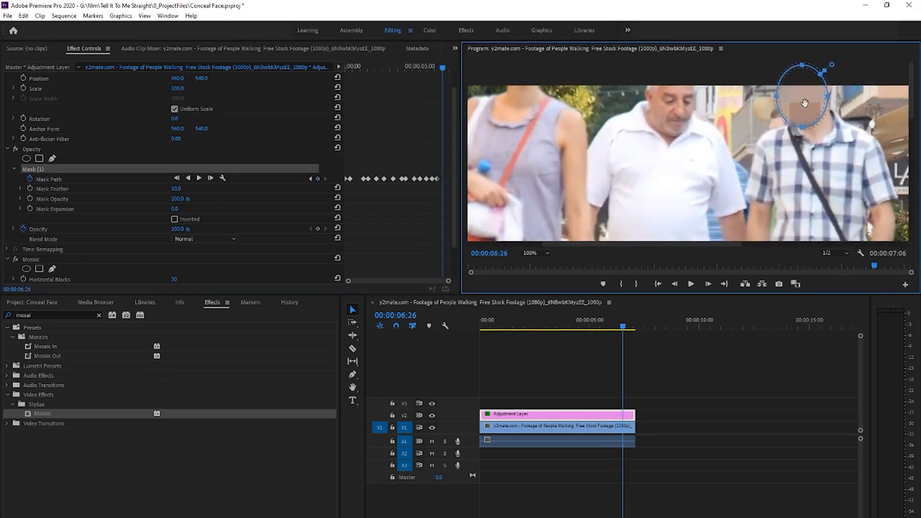
drag(443, 67, 447, 68)
drag(803, 97, 793, 100)
- Refine the mask path by repositioning the ellipse over the man's face at 00:00:02:15 and 00:00:05:21
drag(448, 67, 380, 77)
drag(726, 113, 721, 108)
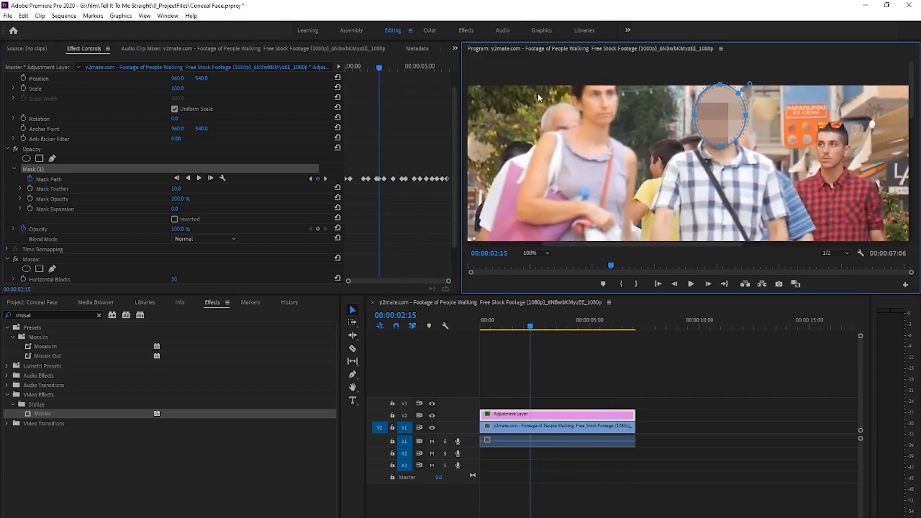
drag(380, 67, 426, 72)
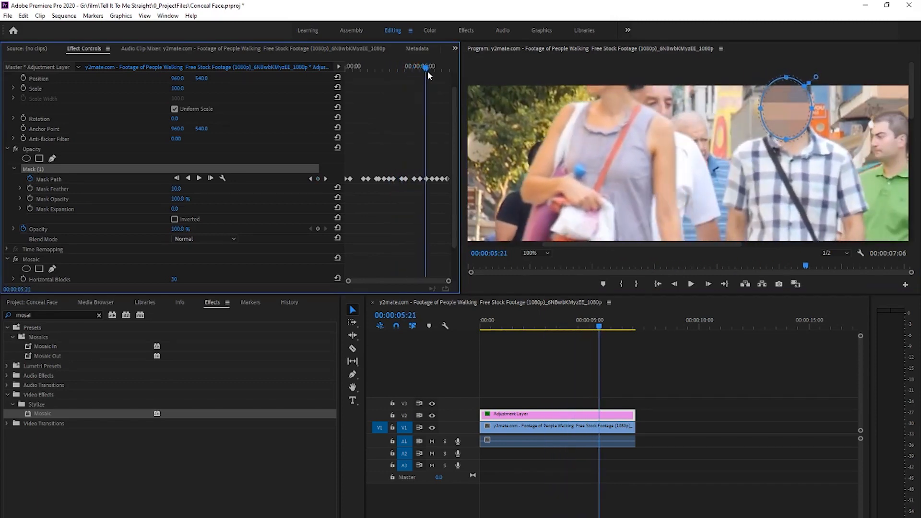
drag(793, 114, 794, 110)
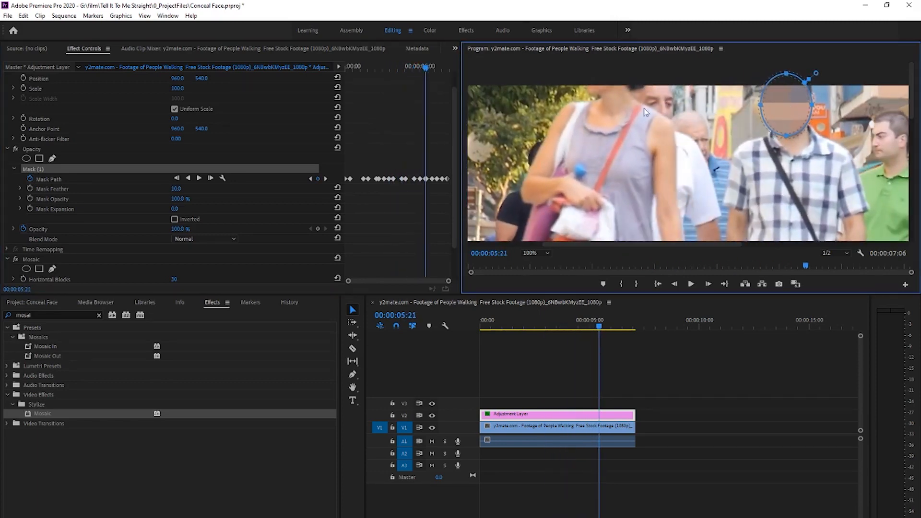
- Review the mosaic's tracking of the man's face from the start of the sequence
drag(421, 72, 343, 87)
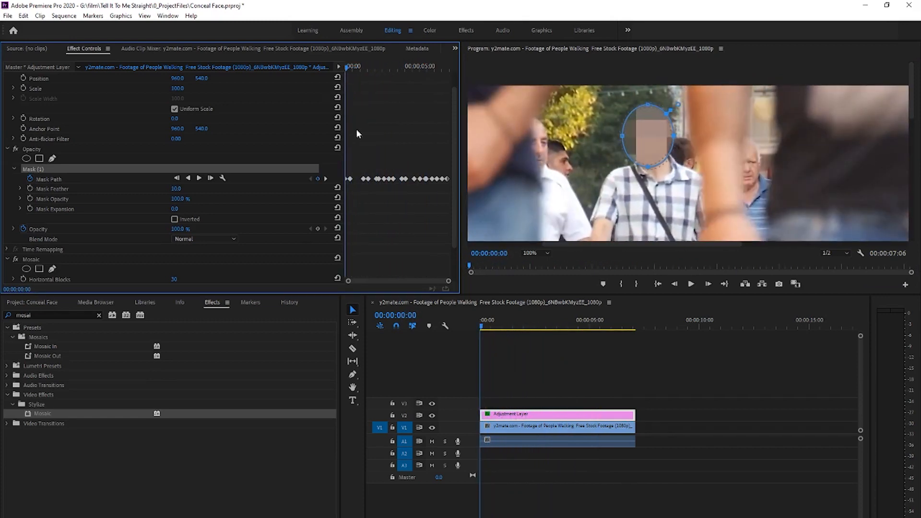
click(571, 338)
drag(503, 324, 625, 330)
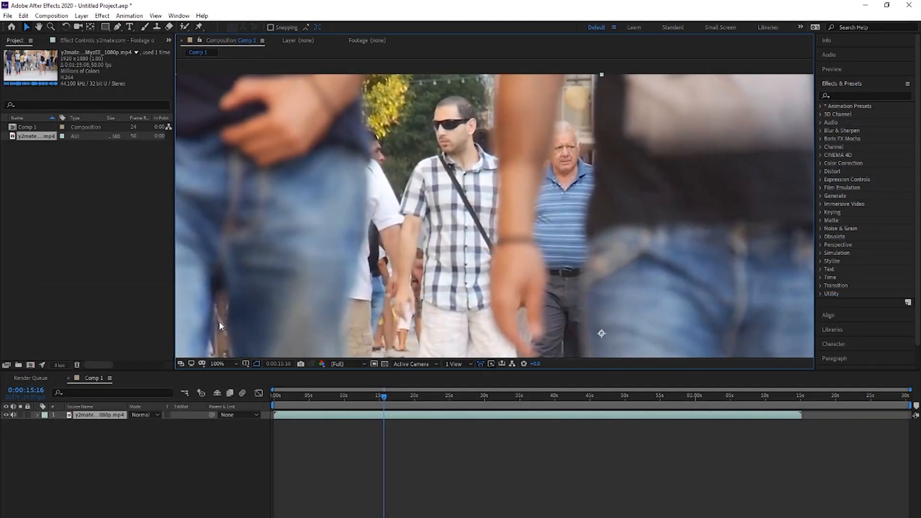
- Switch to After Effects and start a Track Motion on the street footage layer
scroll(864, 312, down, 3)
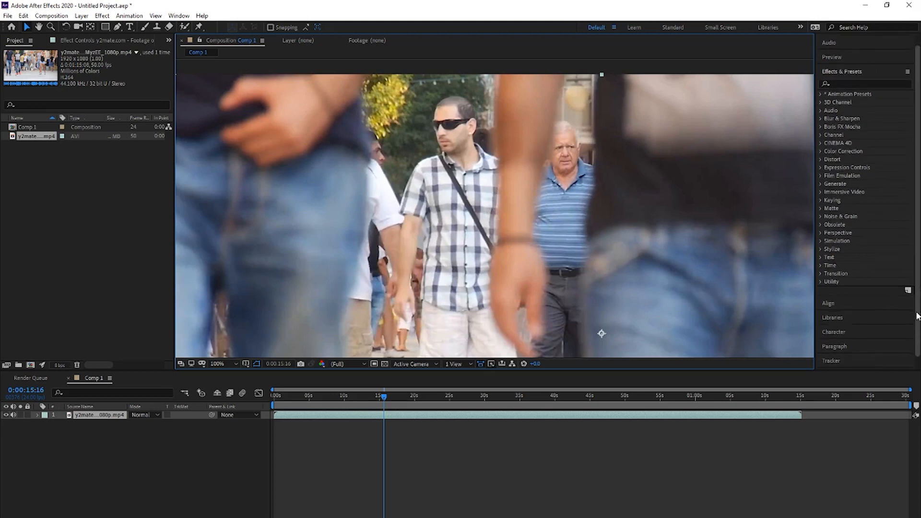
click(835, 350)
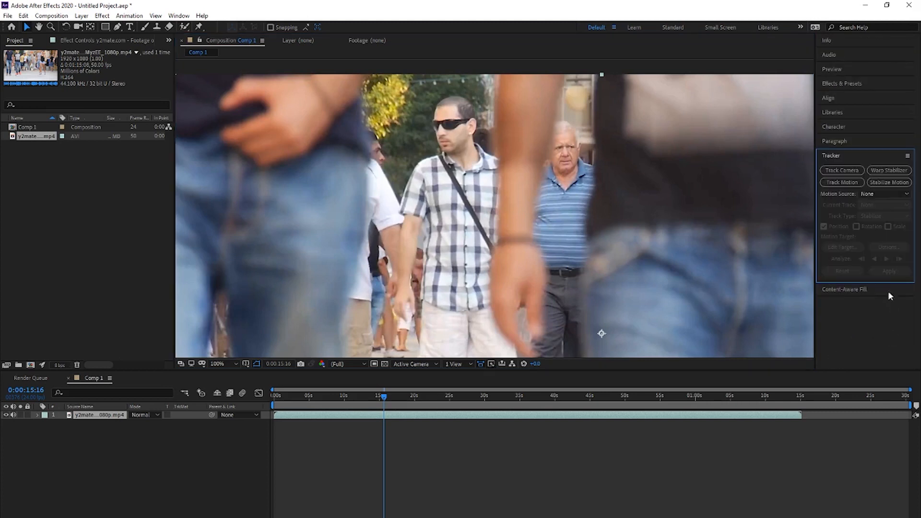
click(849, 181)
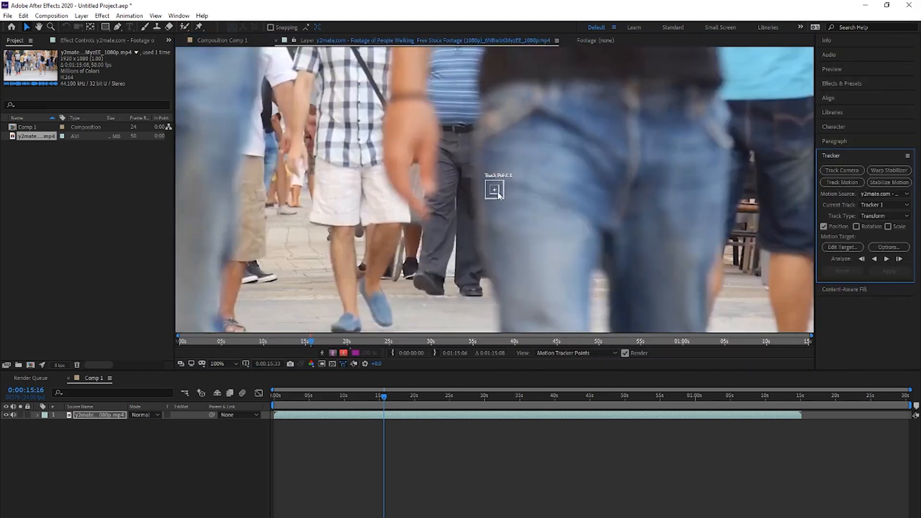
- Fit the track point around the man's face and analyze its motion forward until about 0:00:19:23
click(499, 190)
drag(497, 191, 431, 154)
key(space)
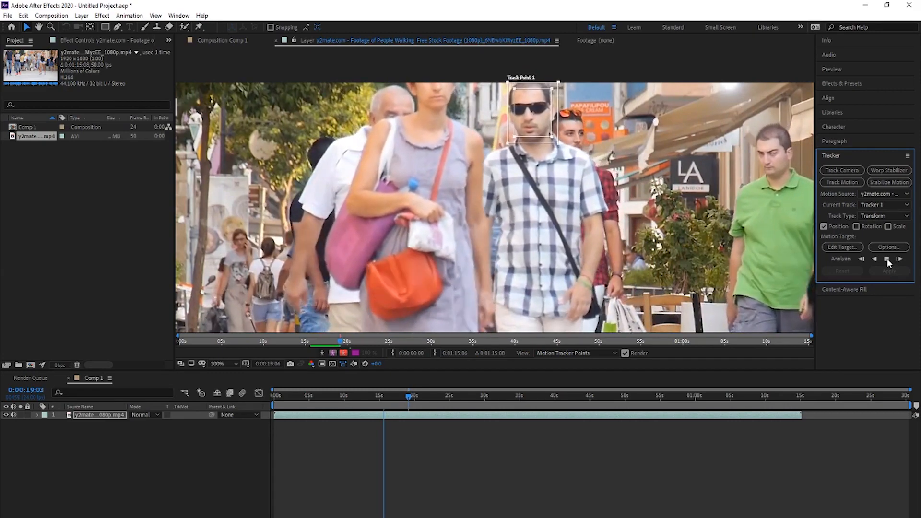
click(887, 258)
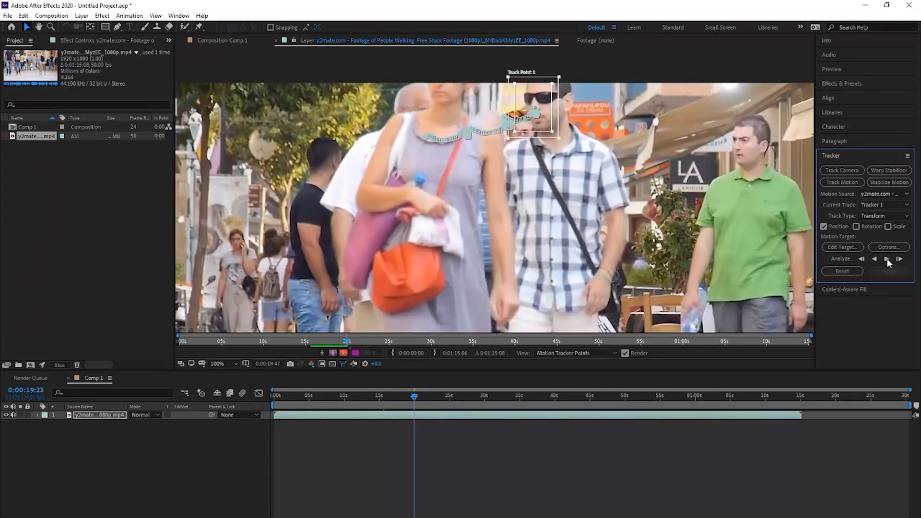
- Return to 0:00:15:16 and add a new null object to the composition
drag(408, 398, 383, 402)
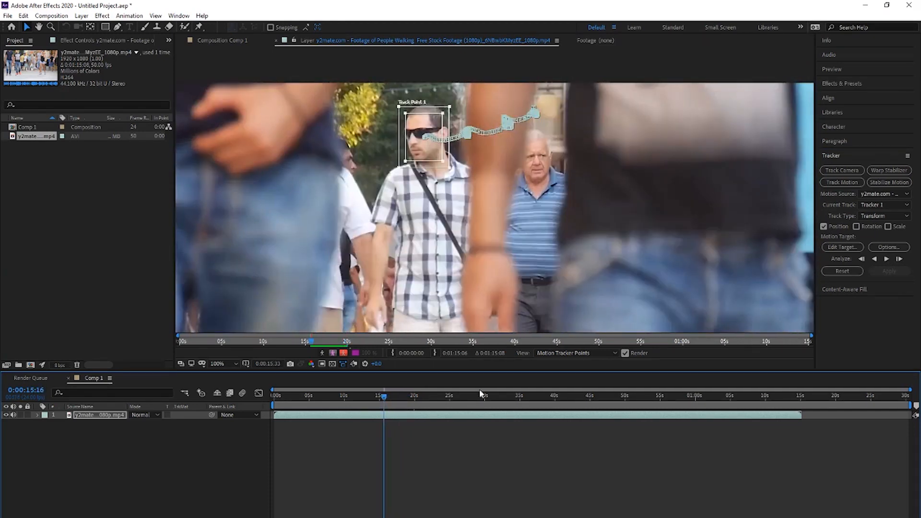
click(209, 435)
right_click(209, 435)
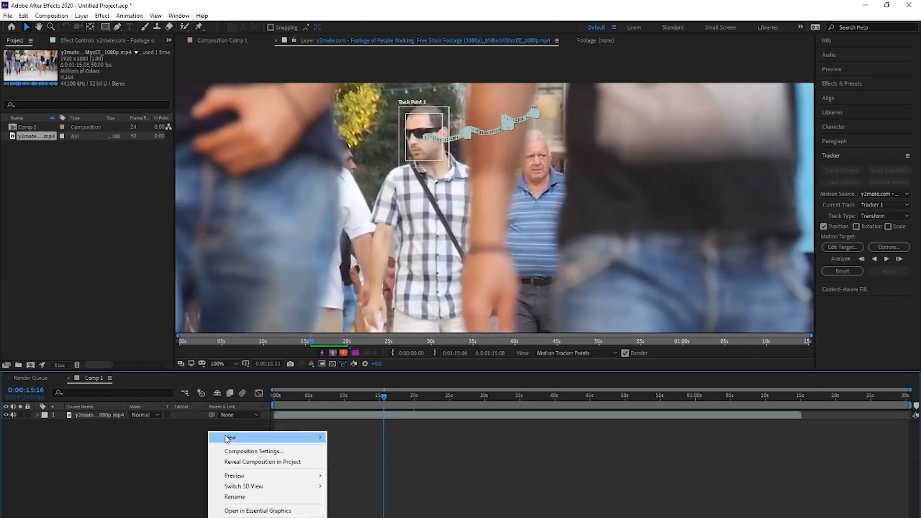
mouse_move(240, 437)
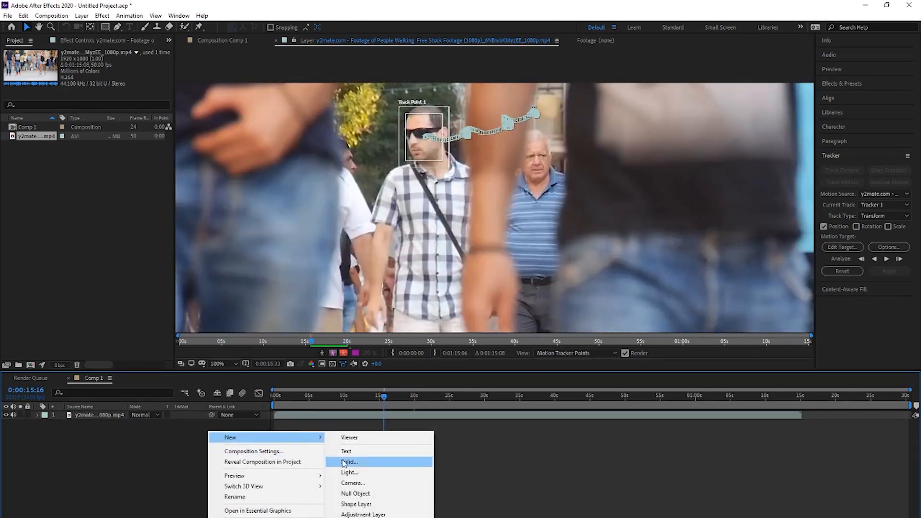
click(379, 494)
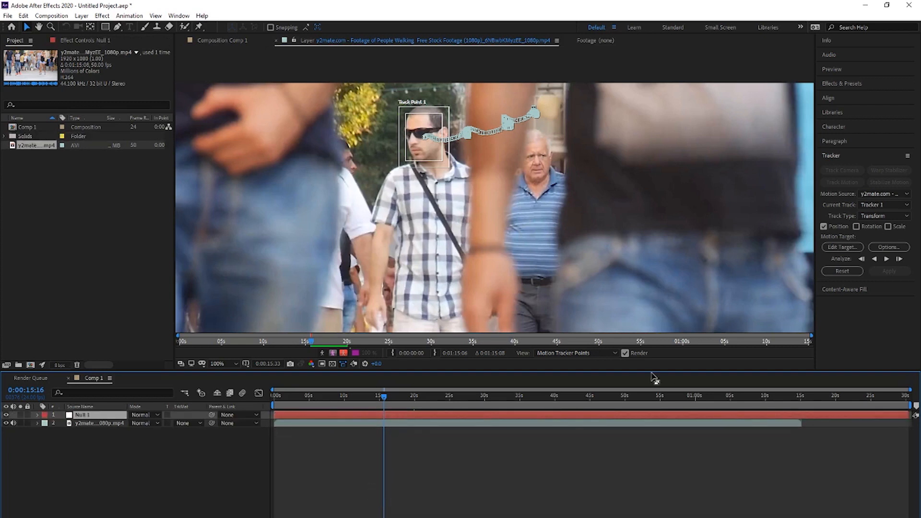
- Set the null object as the motion target and apply the tracking data with the playhead at the composition's start
click(846, 246)
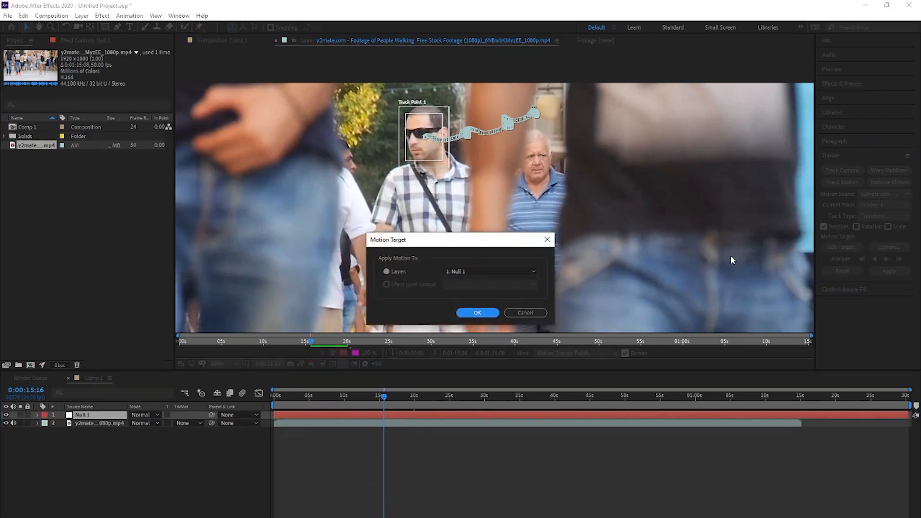
click(474, 313)
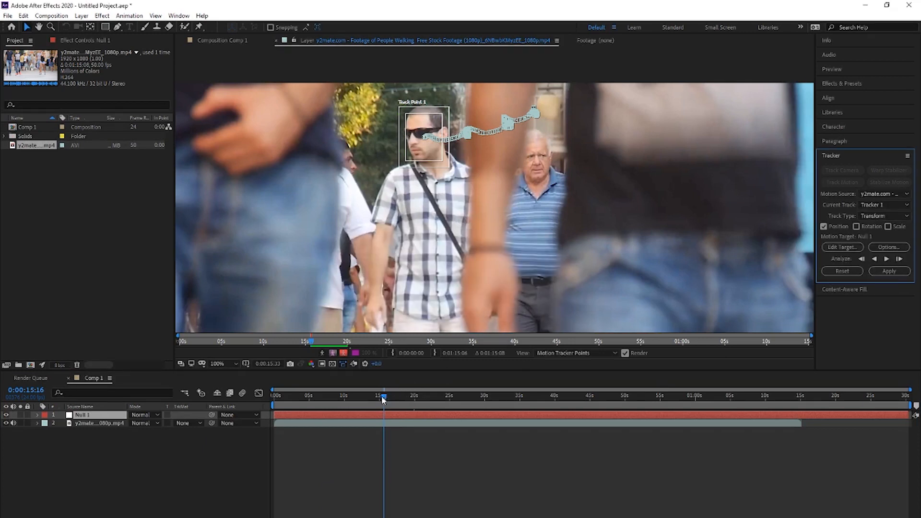
drag(383, 399, 233, 397)
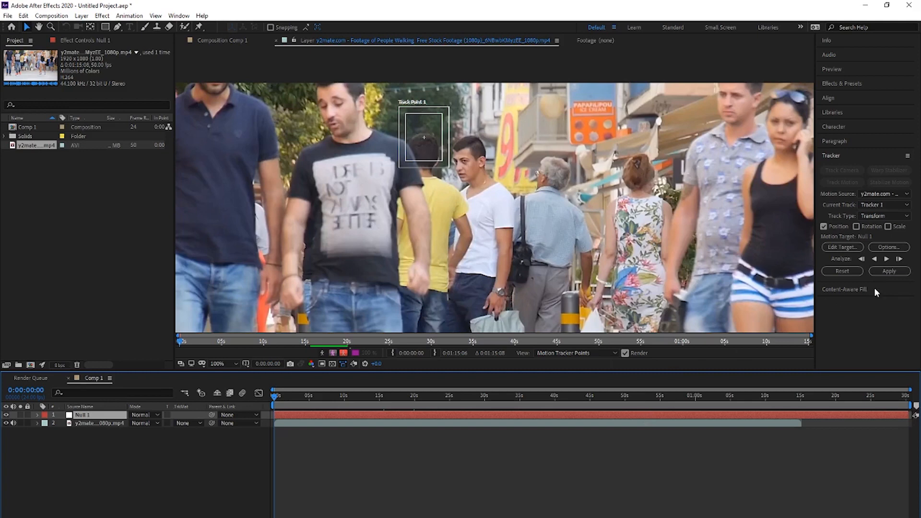
click(889, 272)
click(452, 294)
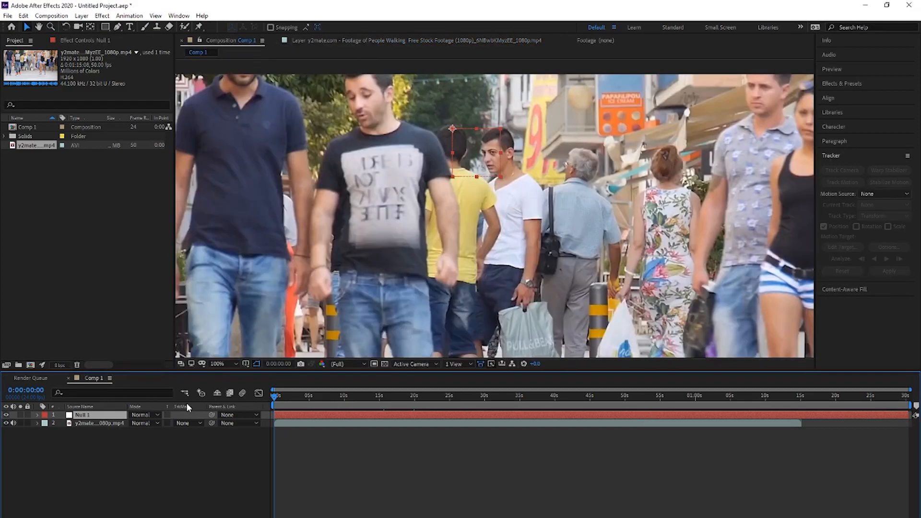
- Reveal the null's transform keyframes and play the tracked section to check that the null follows the man's face
click(38, 416)
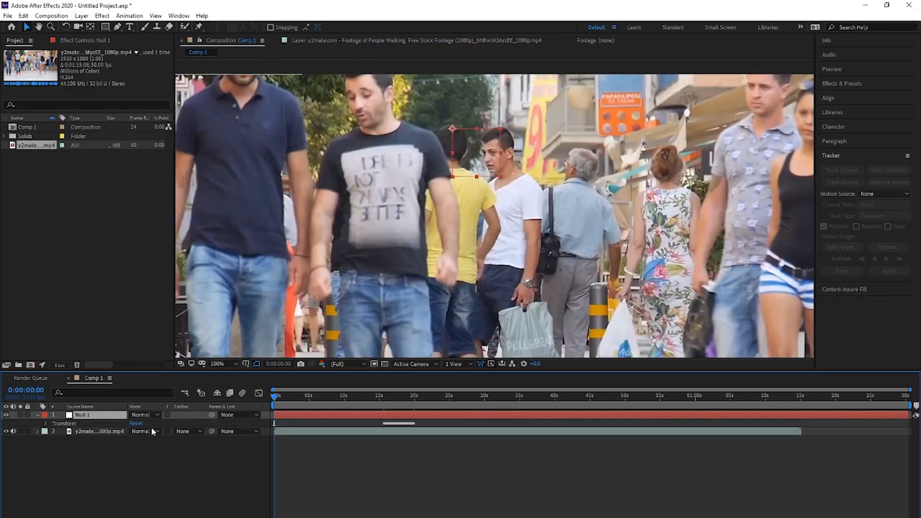
drag(348, 405, 369, 405)
key(space)
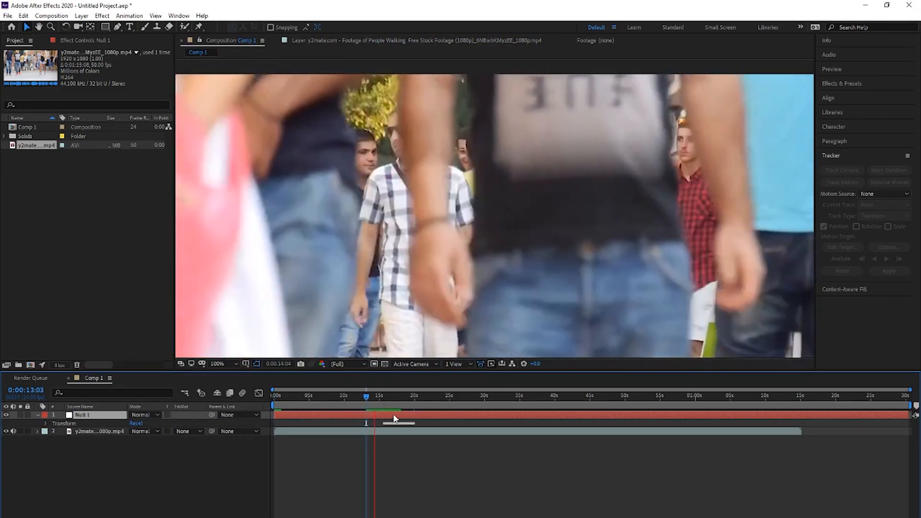
key(space)
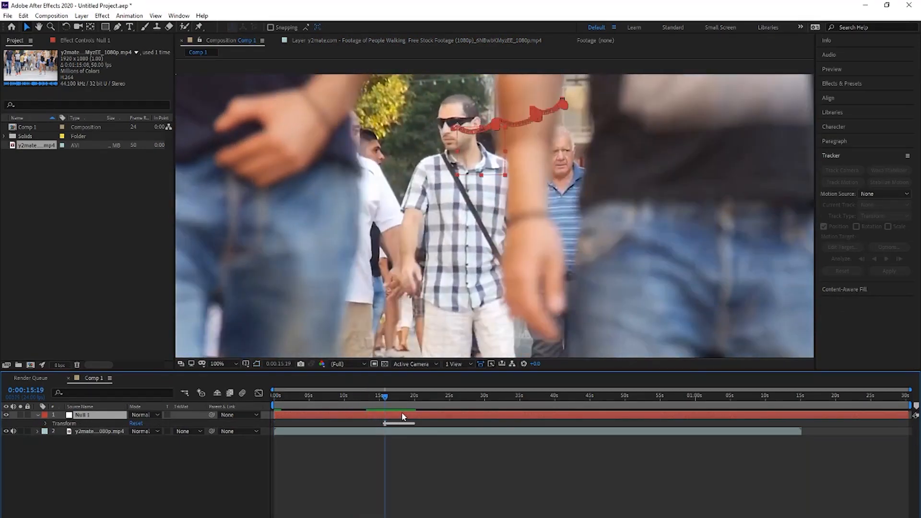
key(space)
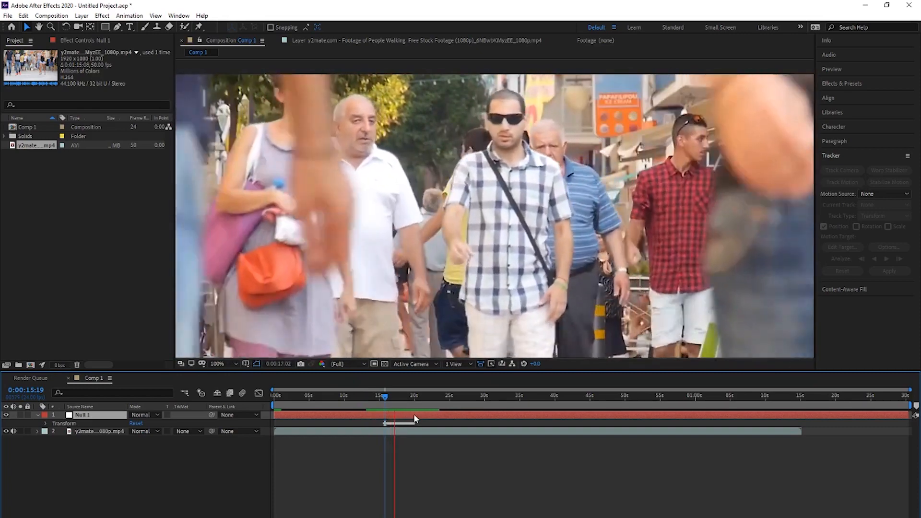
key(space)
key(space)
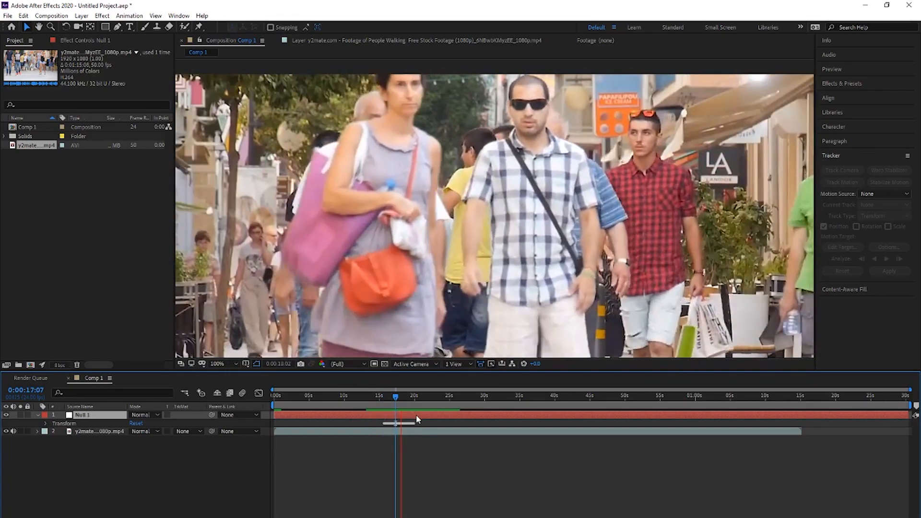
key(space)
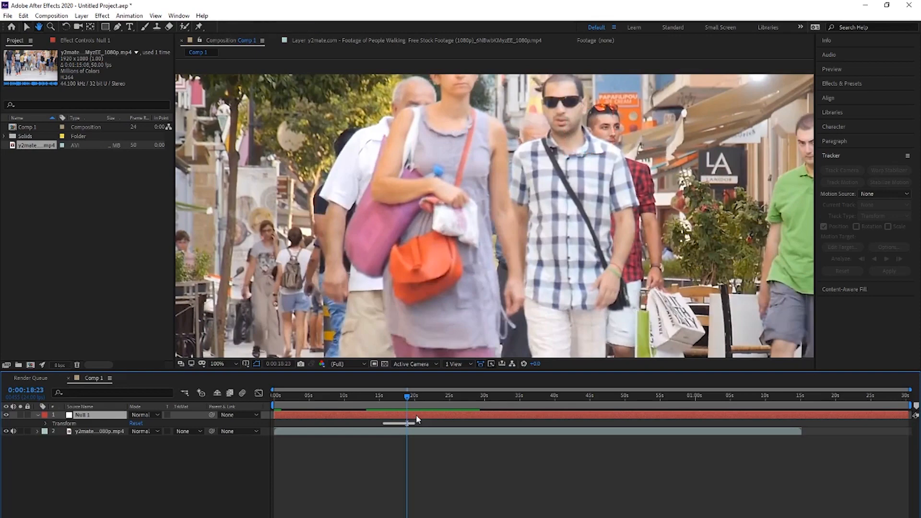
key(space)
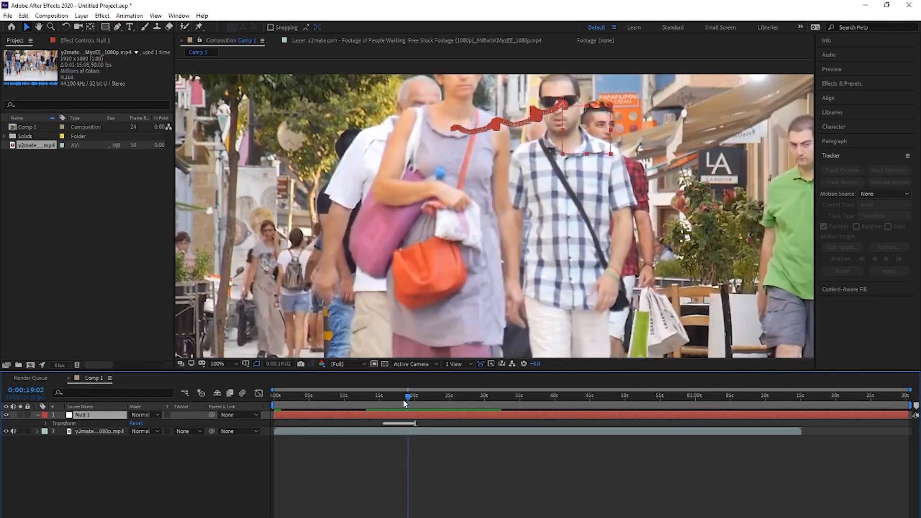
- Return to 0:00:15:12, where the tracked section begins, and add a new adjustment layer
drag(403, 399, 383, 401)
click(184, 478)
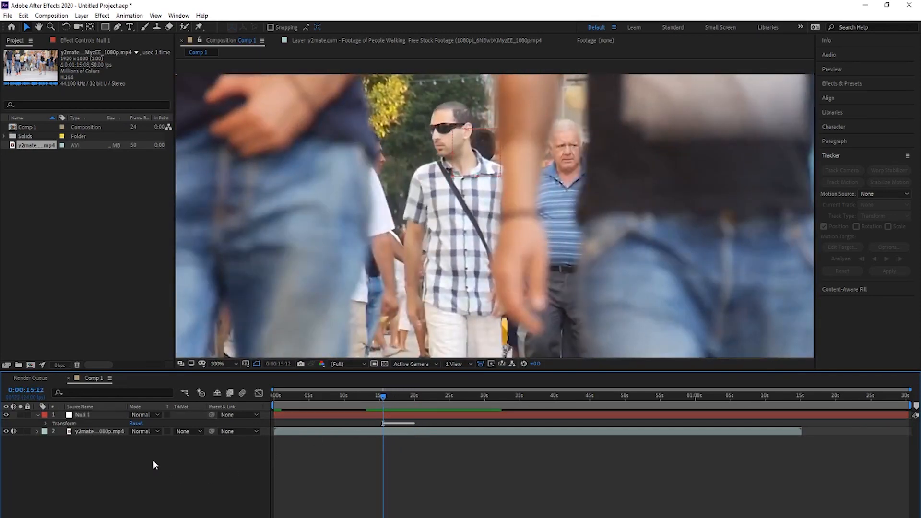
right_click(152, 459)
mouse_move(182, 364)
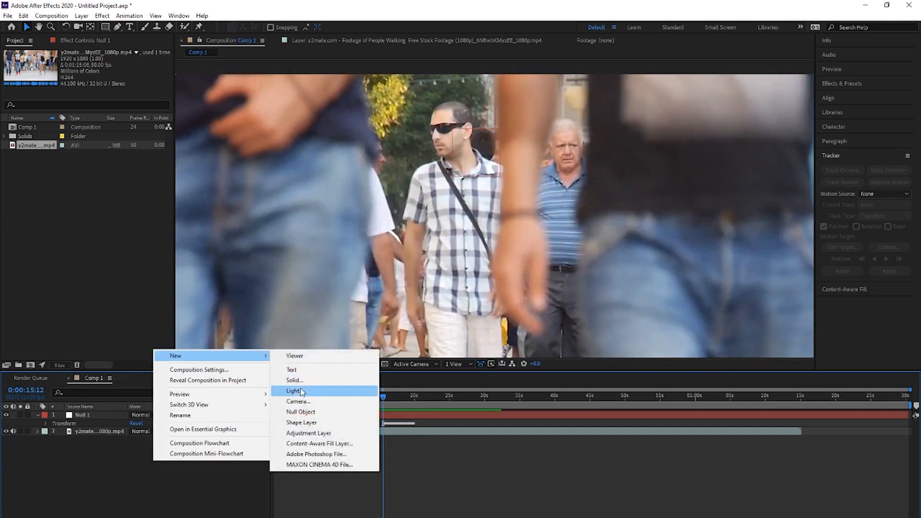
click(325, 433)
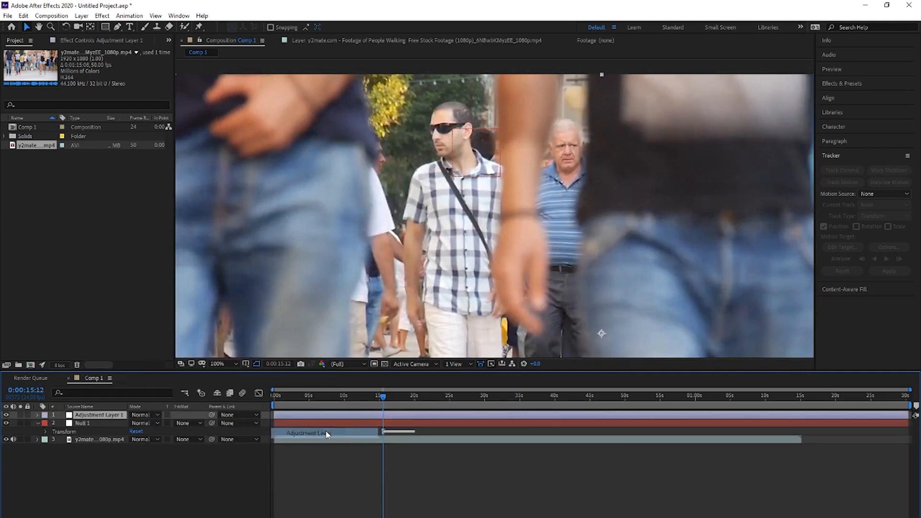
- Find the Stylize Mosaic effect and apply it to the adjustment layer
click(36, 416)
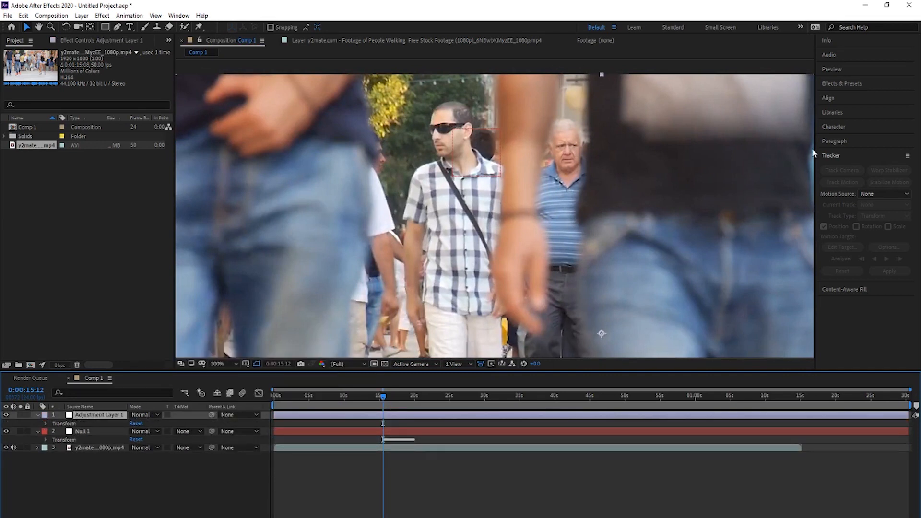
click(832, 89)
click(840, 97)
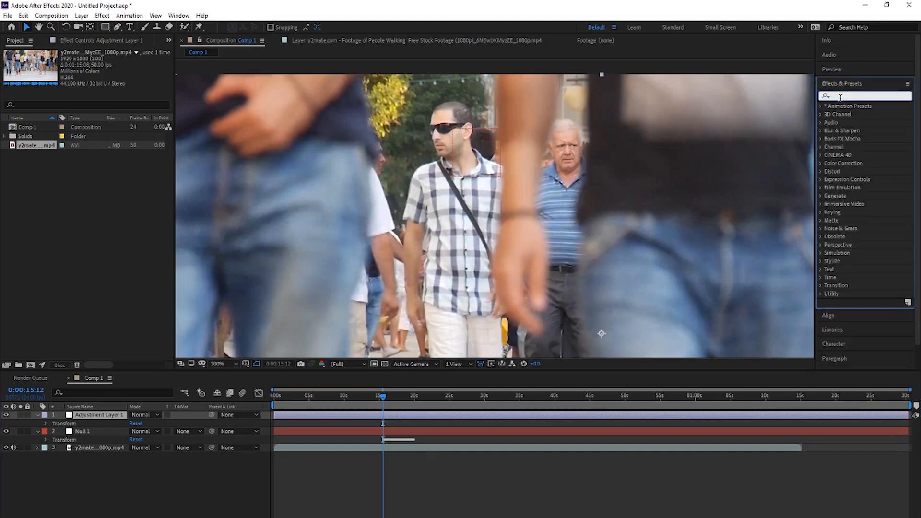
text(mosai)
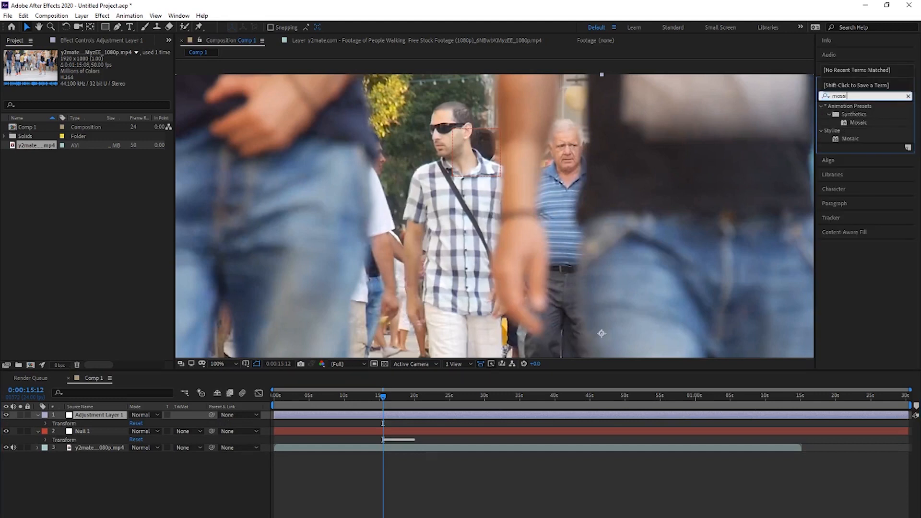
drag(849, 140, 110, 417)
key(comma)
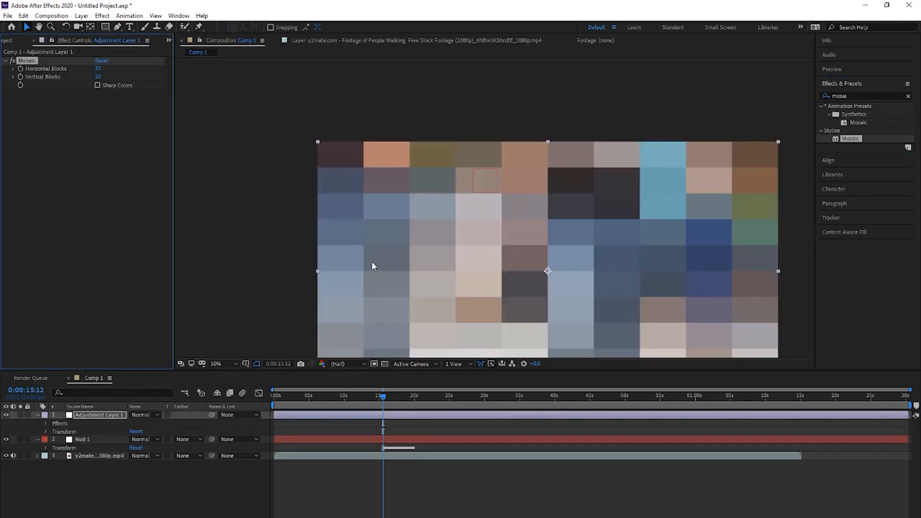
- Hide the adjustment layer, draw an elliptical mask on it around the walking man's whole head, and show the layer again
click(6, 415)
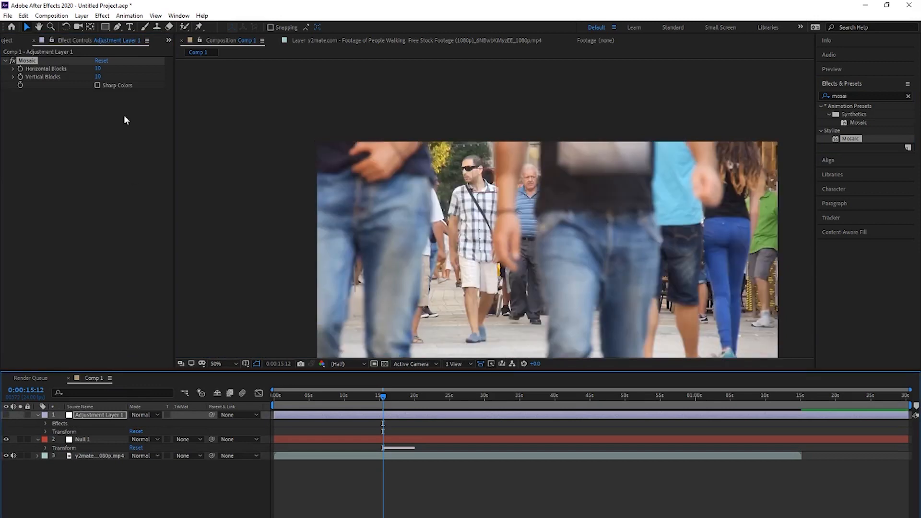
drag(106, 28, 144, 48)
scroll(438, 152, up, 5)
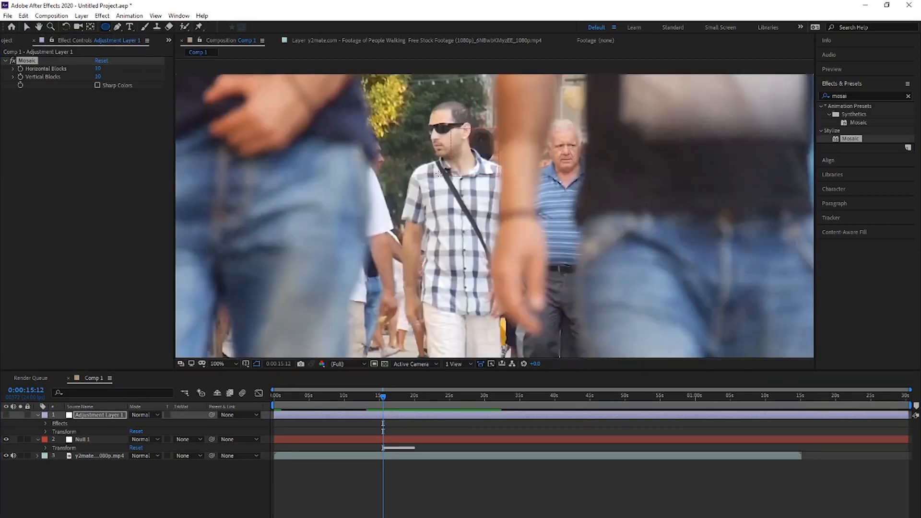
mouse_move(438, 151)
mouse_down()
mouse_move(454, 177)
mouse_move(445, 162)
mouse_up()
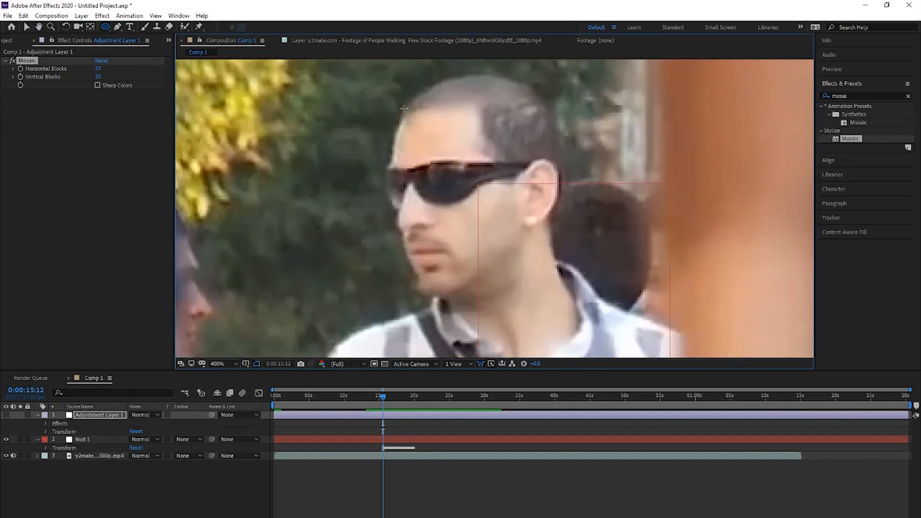
drag(364, 72, 569, 317)
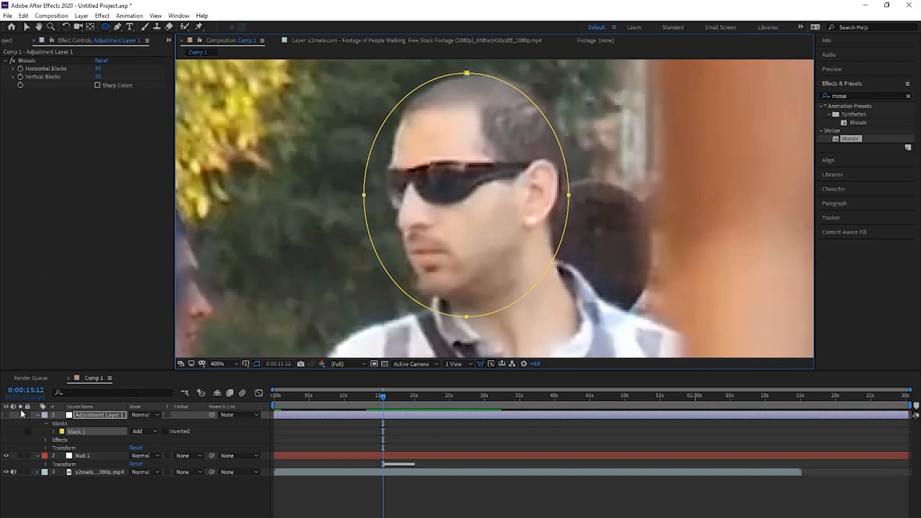
click(6, 415)
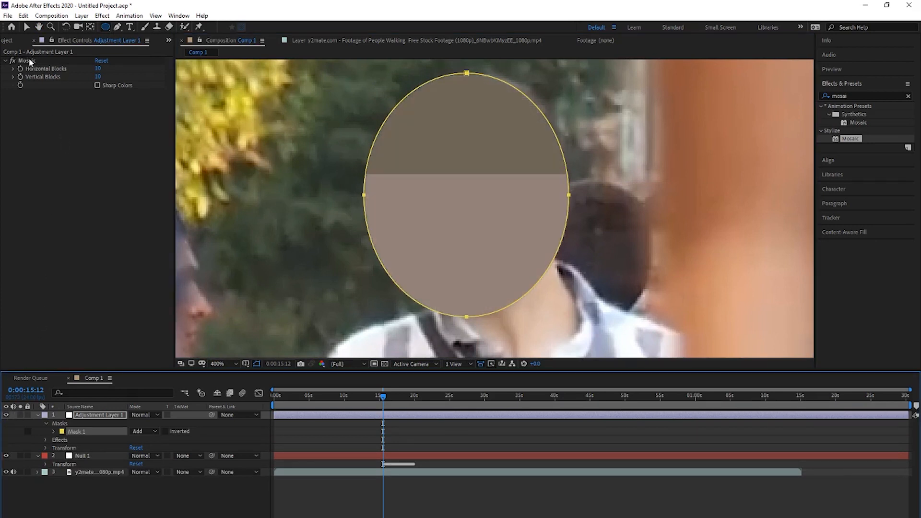
- Set the Mosaic effect to 30 horizontal and 30 vertical blocks, and return to the Selection tool
click(100, 69)
text(30)
key(Return)
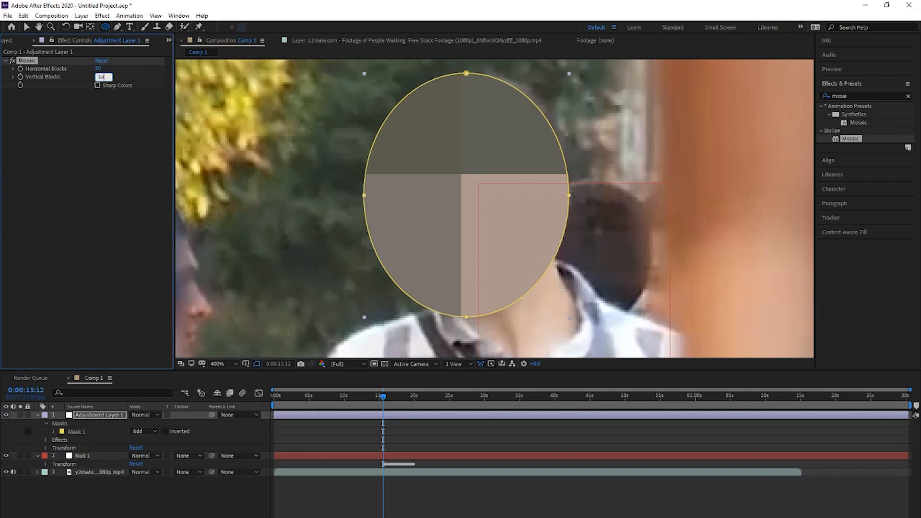
text(30)
key(Return)
key(v)
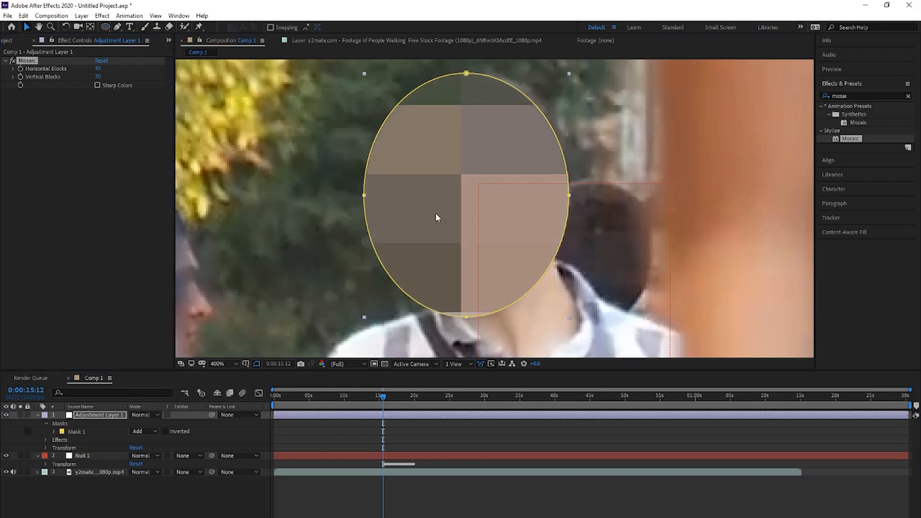
- Parent the adjustment layer to the Null 1 layer and deselect it
click(131, 499)
click(104, 415)
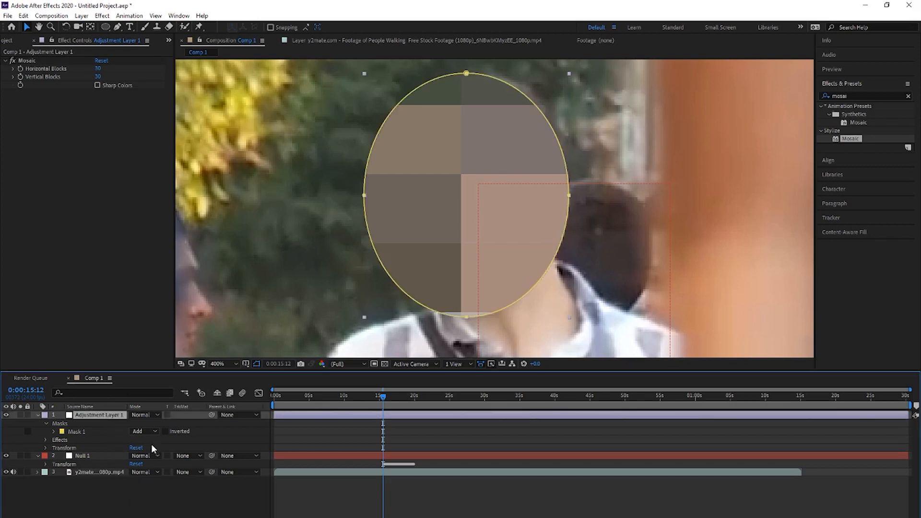
drag(211, 414, 85, 454)
click(239, 517)
- Play the tracked section repeatedly and check that the mosaic follows the man's face up to the last tracking keyframes
scroll(378, 302, down, 2)
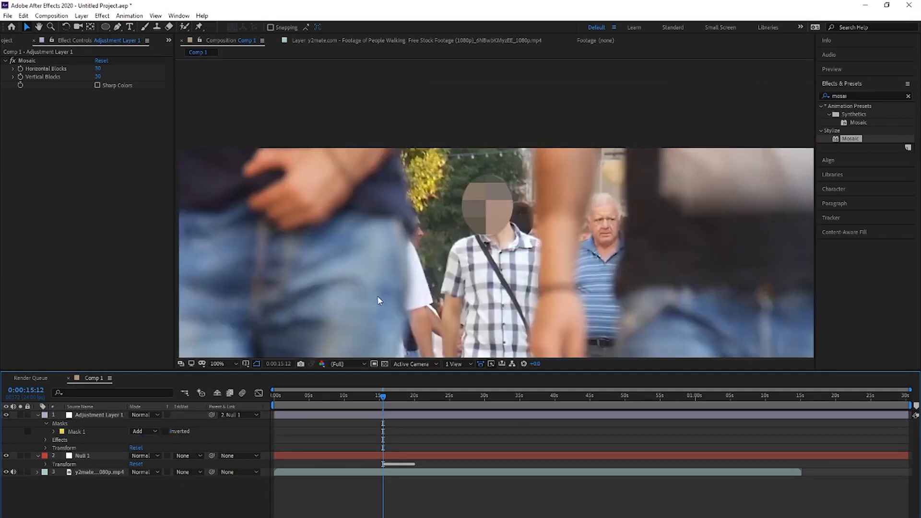
key(space)
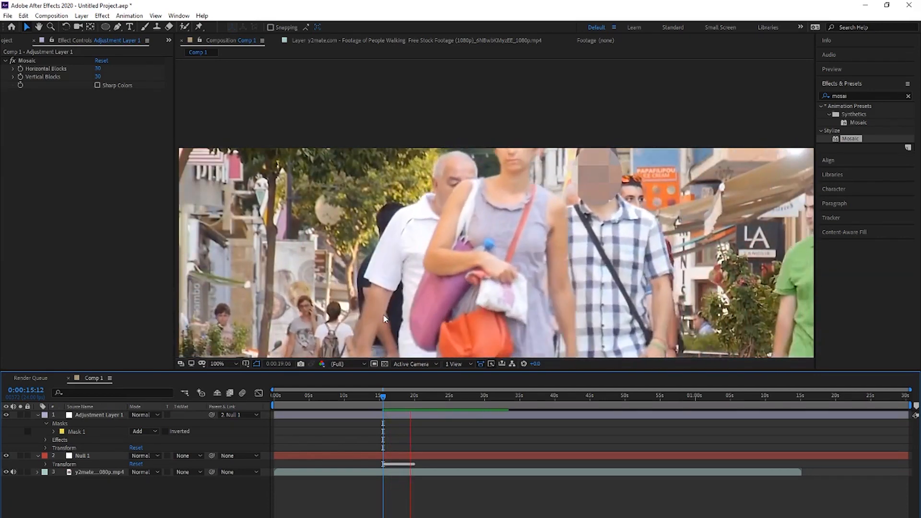
key(space)
drag(416, 395, 385, 399)
key(space)
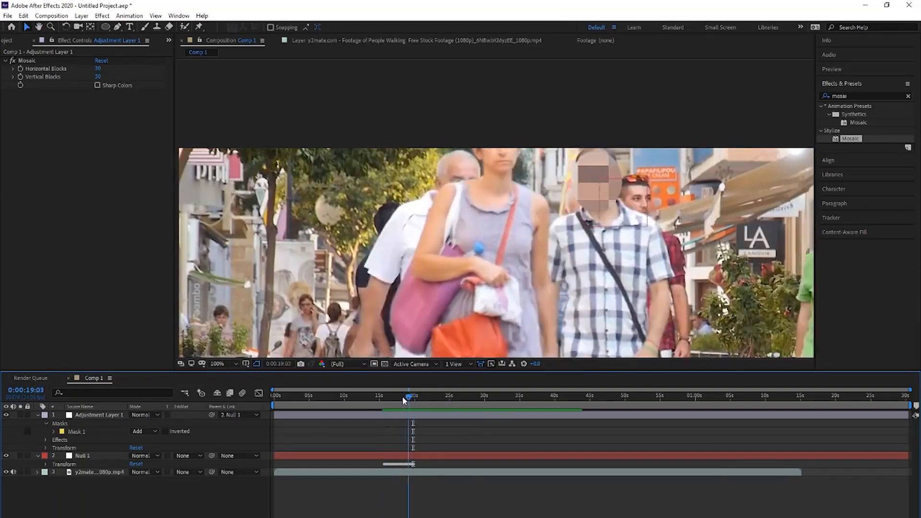
click(387, 398)
key(space)
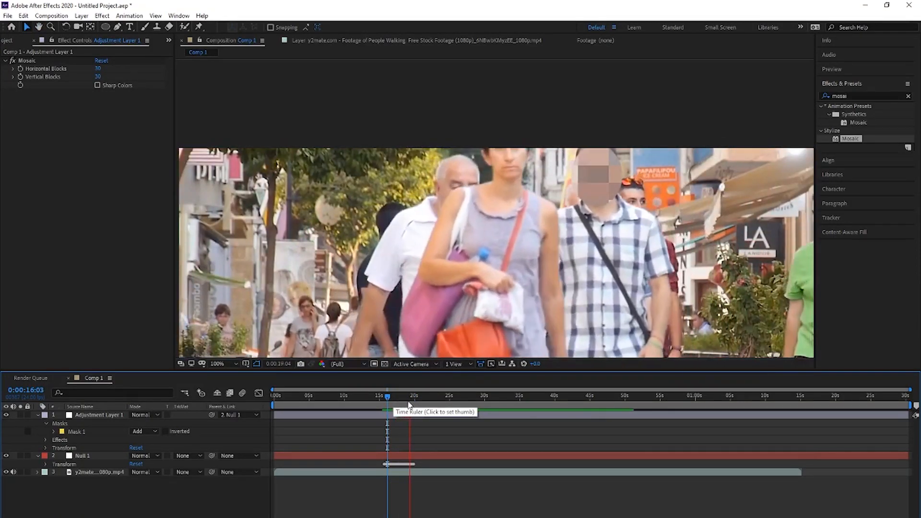
click(415, 405)
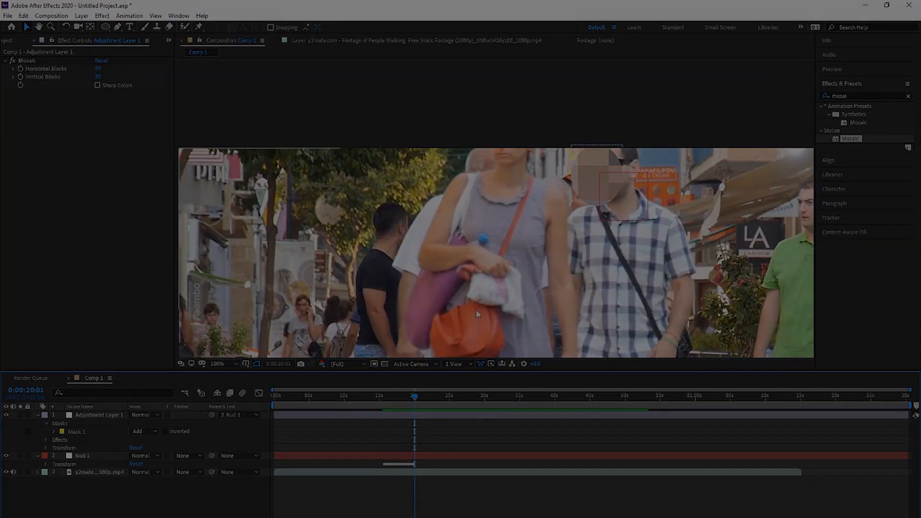